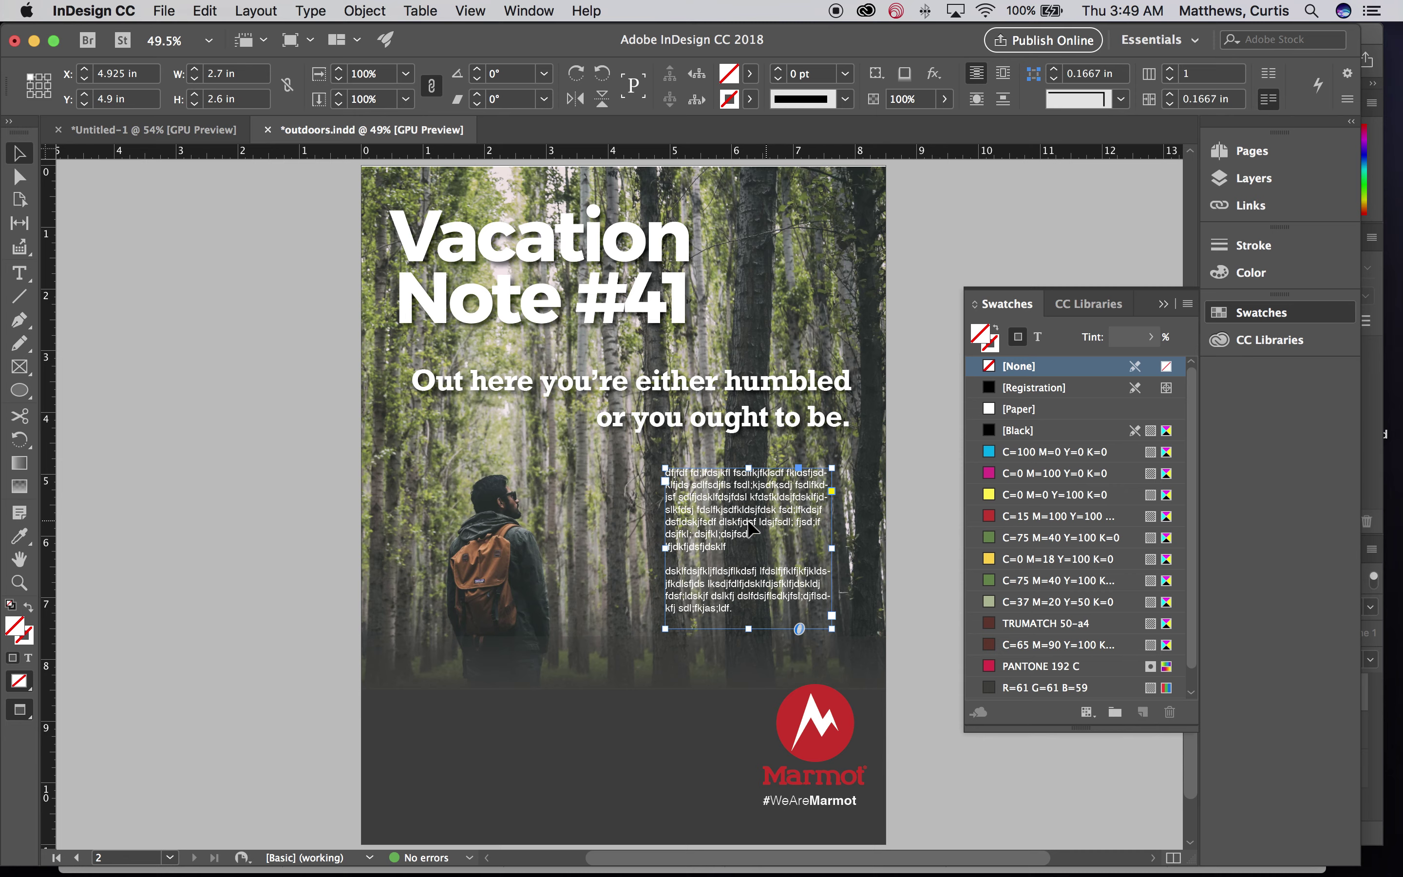
Examine the legibility of the poster's headline, quote and body copy over the forest photo at whole-page, 100% and 200% magnification
{"action": "scroll", "coordinate": [509, 521], "scroll_direction": "up", "scroll_amount": 2}
{"action": "scroll", "coordinate": [509, 521], "scroll_direction": "right", "scroll_amount": 1}
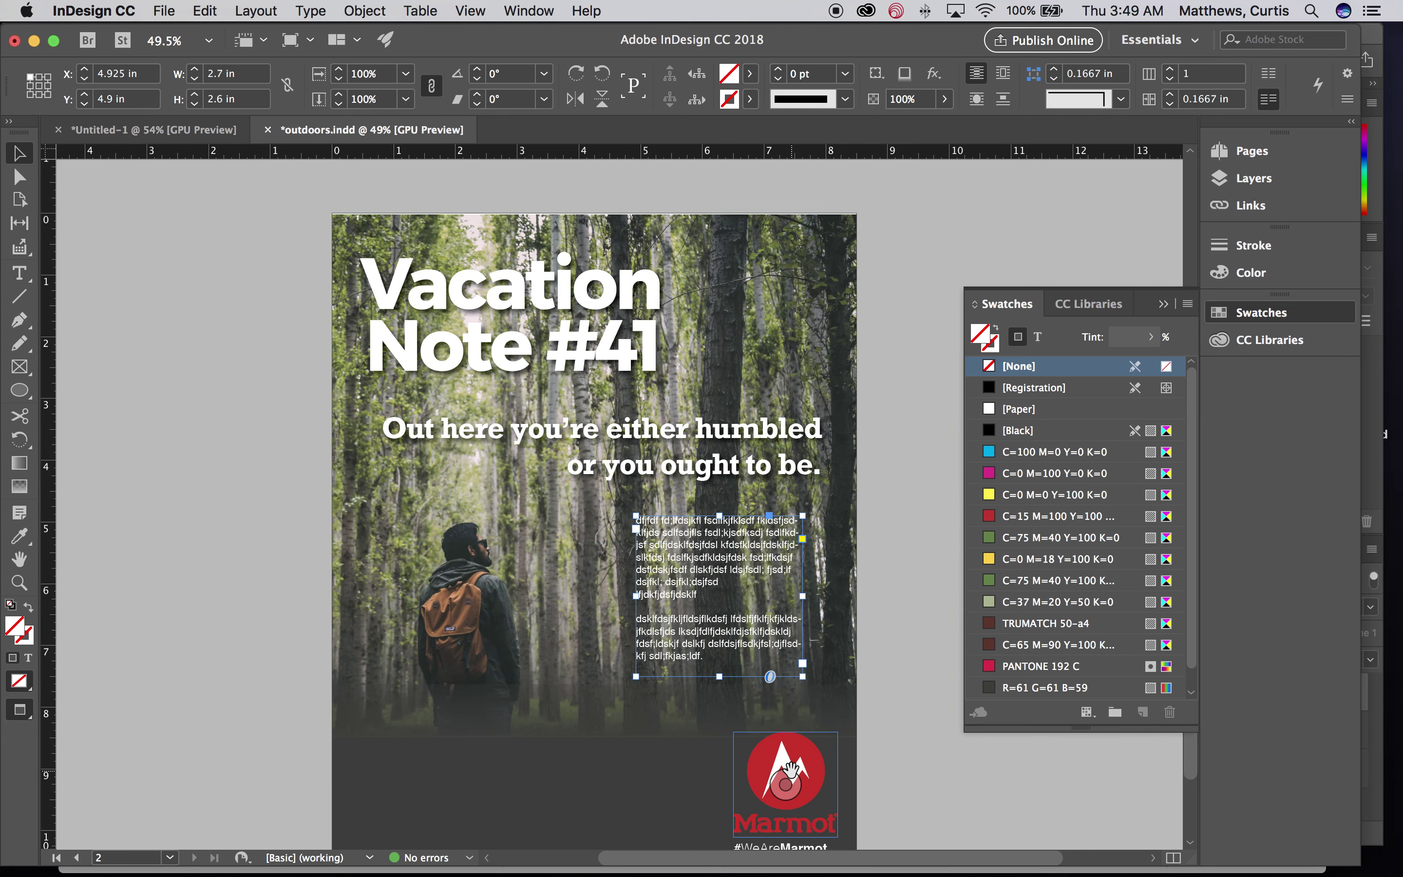
{"action": "scroll", "coordinate": [793, 775], "scroll_direction": "down", "scroll_amount": 2}
{"action": "scroll", "coordinate": [793, 774], "scroll_direction": "left", "scroll_amount": 1}
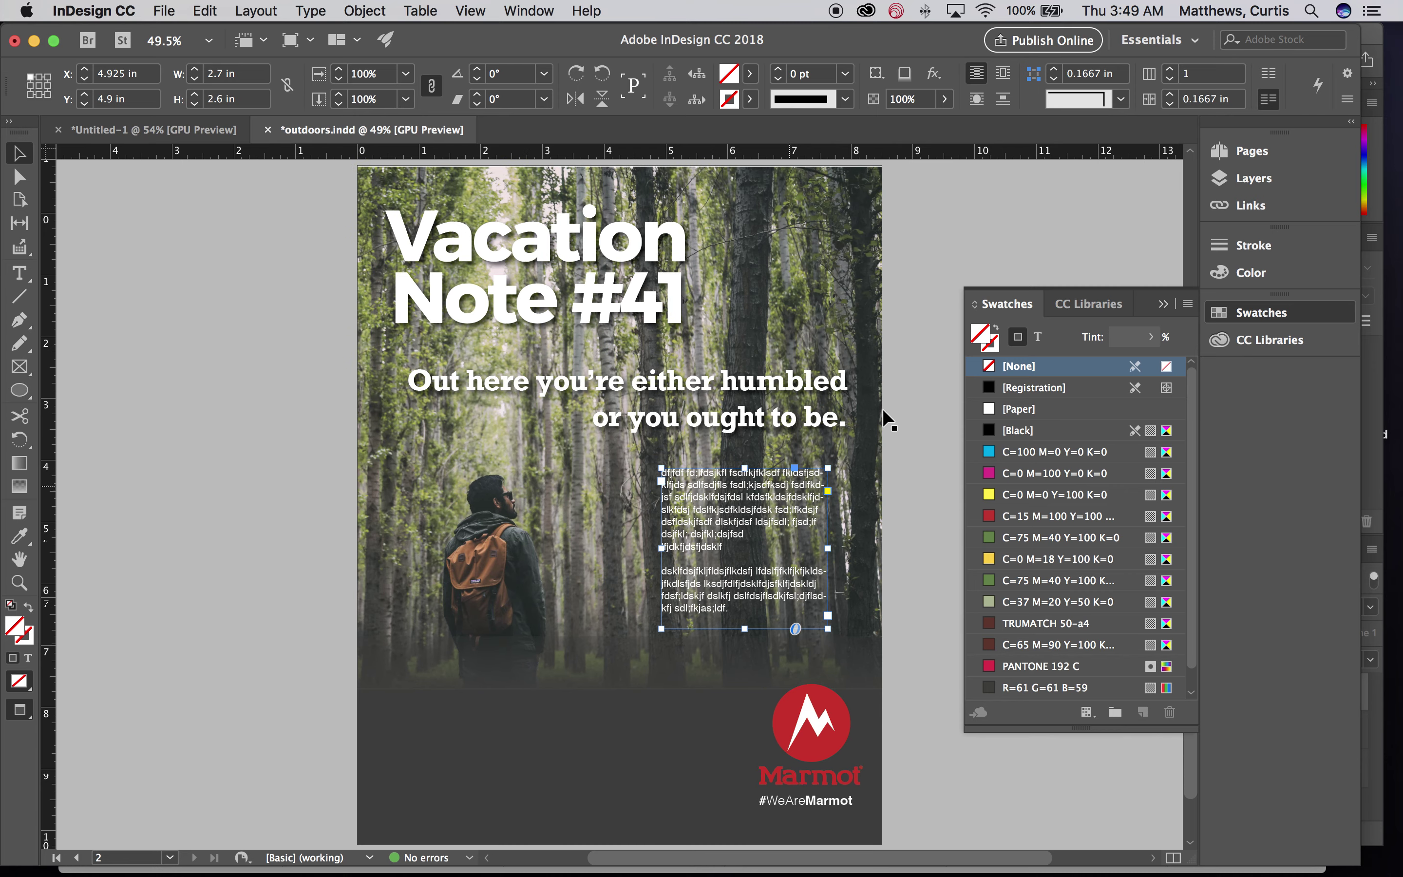
{"action": "left_click", "coordinate": [861, 430]}
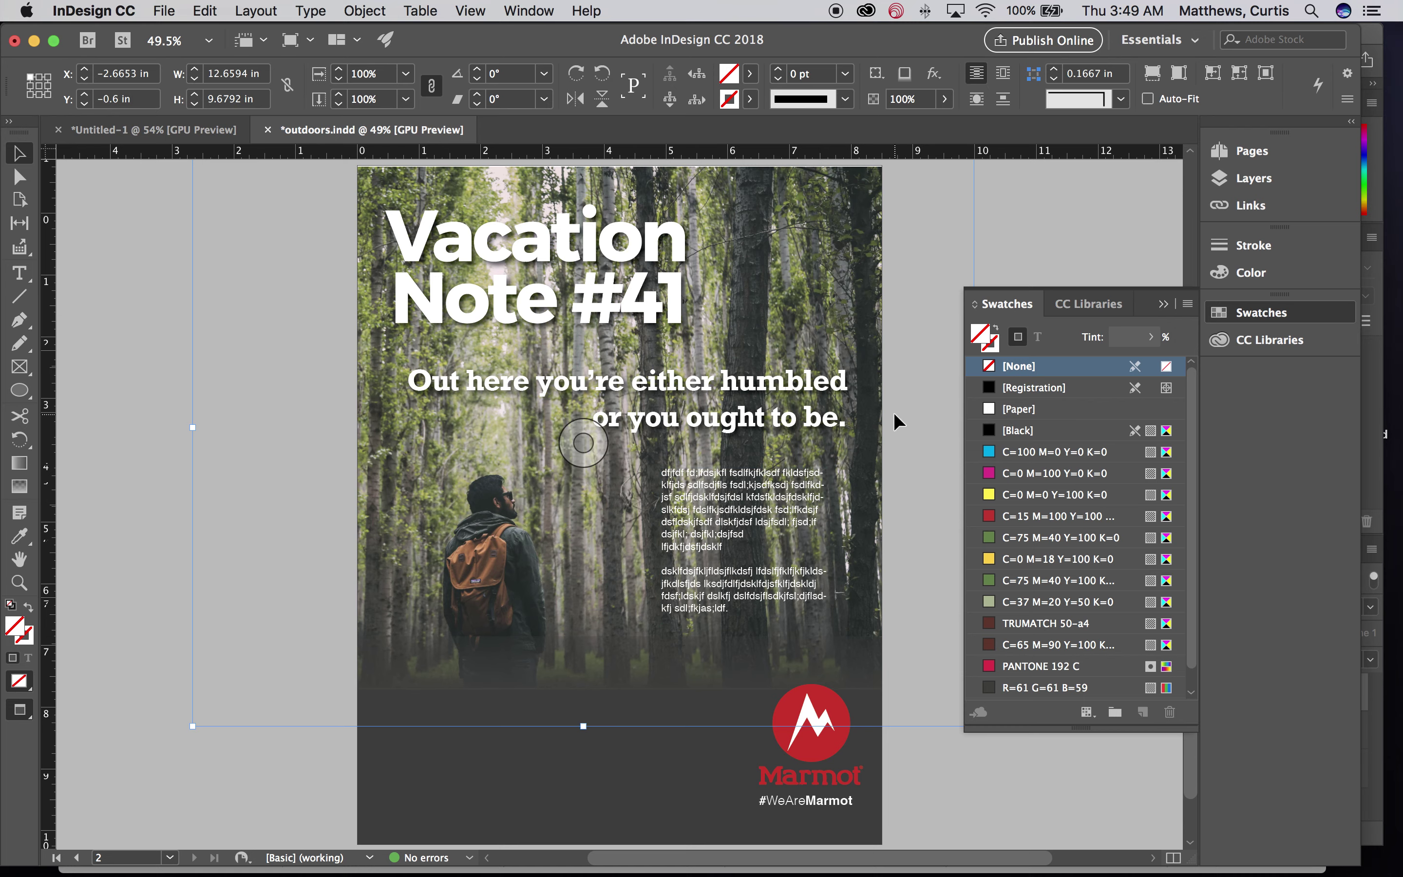
{"action": "key", "text": "super+1"}
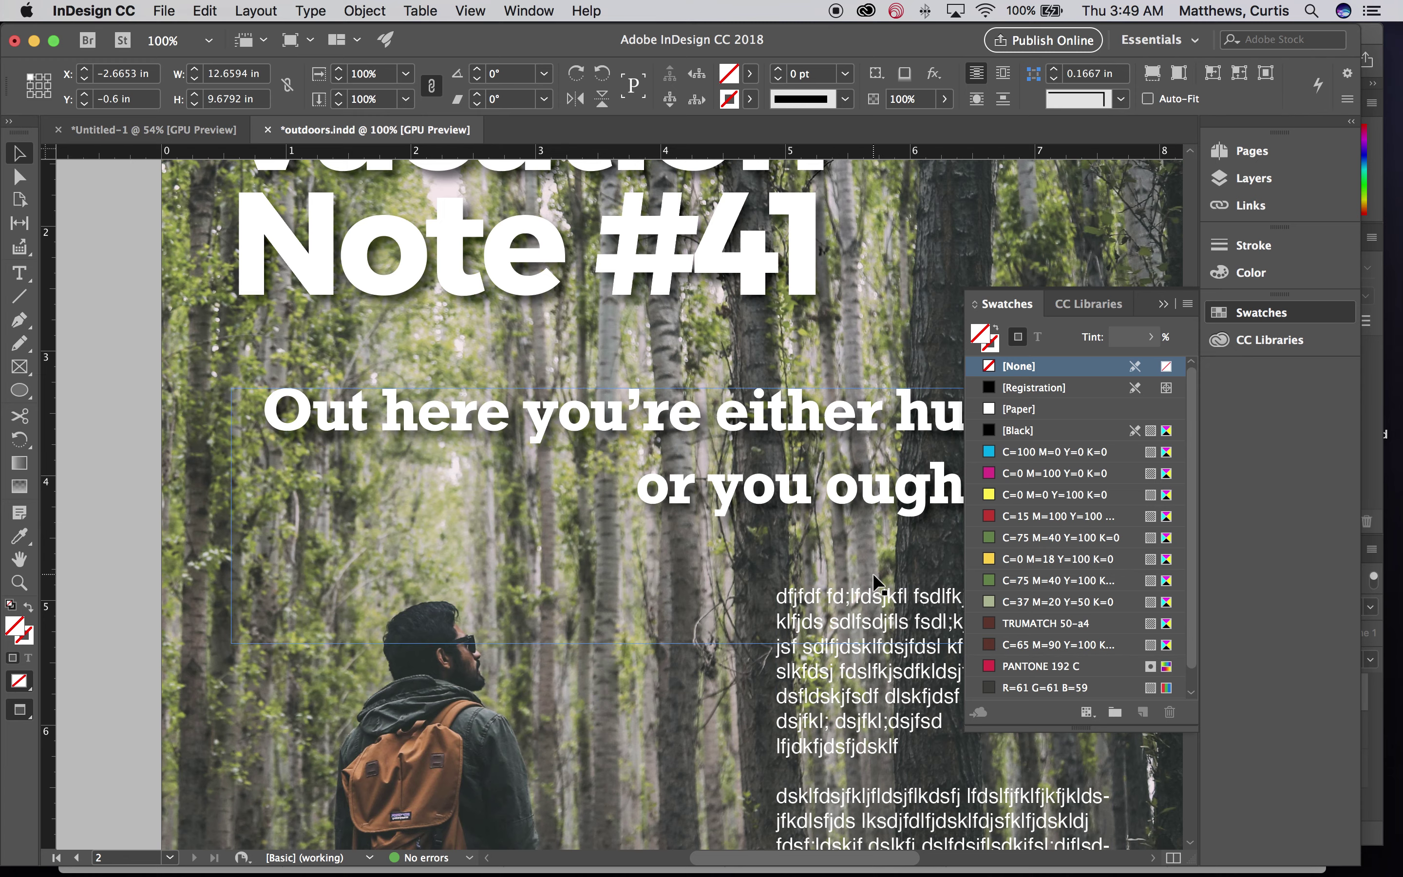
{"action": "key", "text": "super+0"}
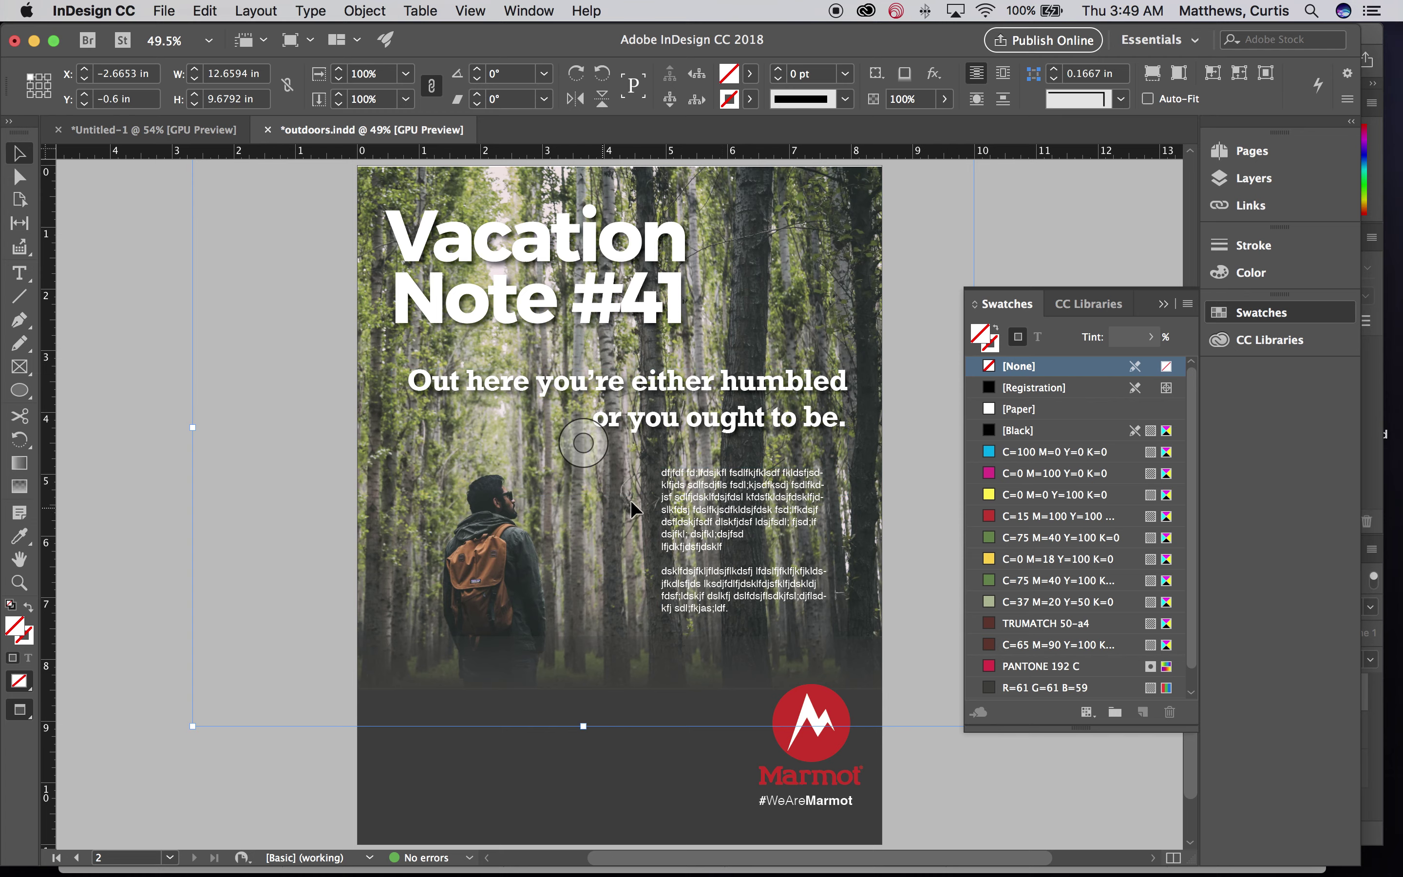
{"action": "key", "text": "super+2"}
{"action": "scroll", "coordinate": [705, 636], "scroll_direction": "left", "scroll_amount": 15}
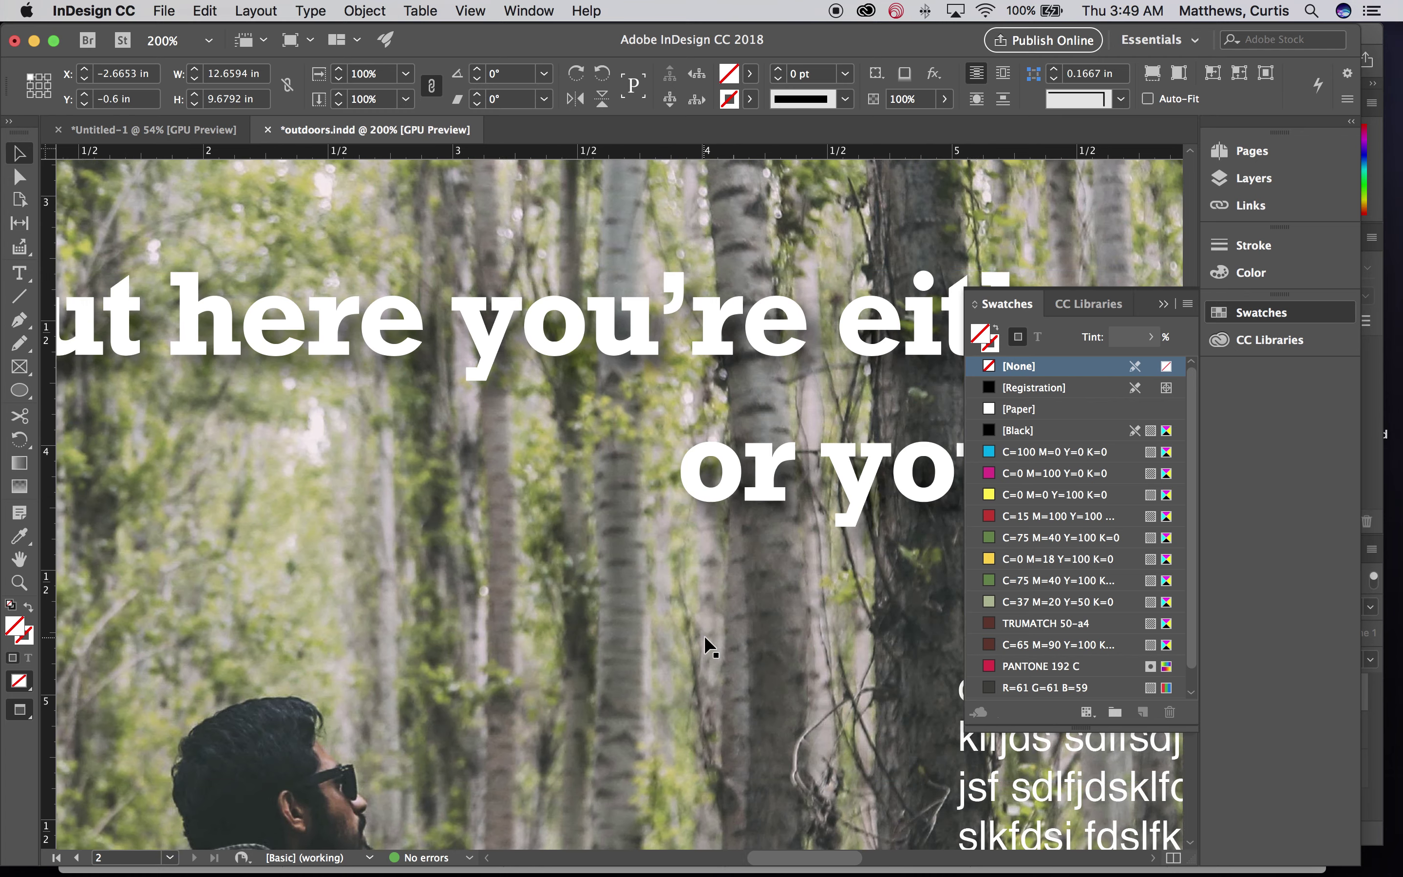
{"action": "scroll", "coordinate": [704, 637], "scroll_direction": "down", "scroll_amount": 3}
{"action": "scroll", "coordinate": [704, 636], "scroll_direction": "right", "scroll_amount": 5}
{"action": "scroll", "coordinate": [721, 638], "scroll_direction": "left", "scroll_amount": 5}
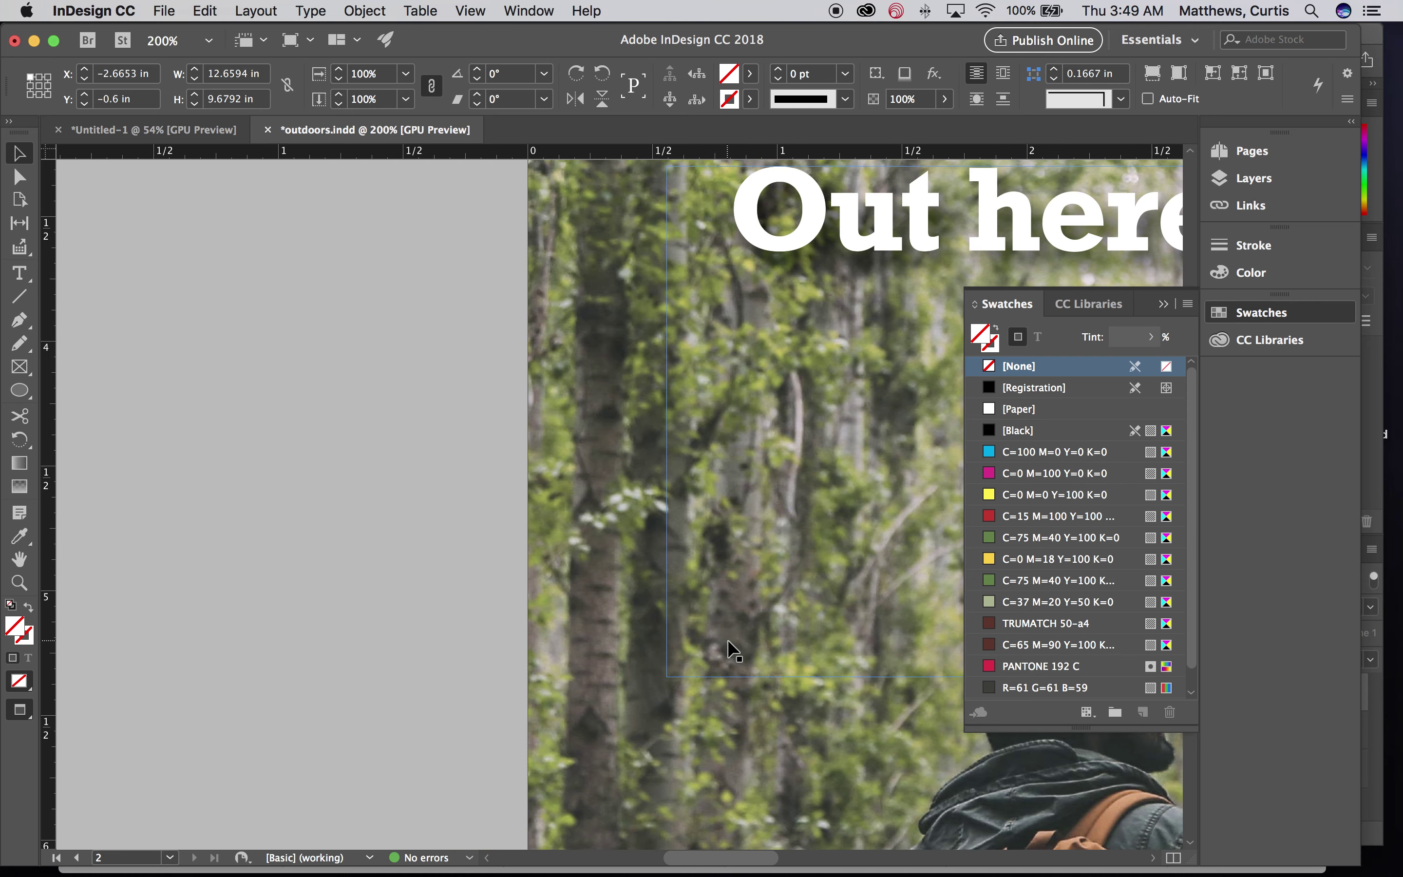
{"action": "scroll", "coordinate": [728, 639], "scroll_direction": "left", "scroll_amount": 5}
{"action": "key", "text": "super+0"}
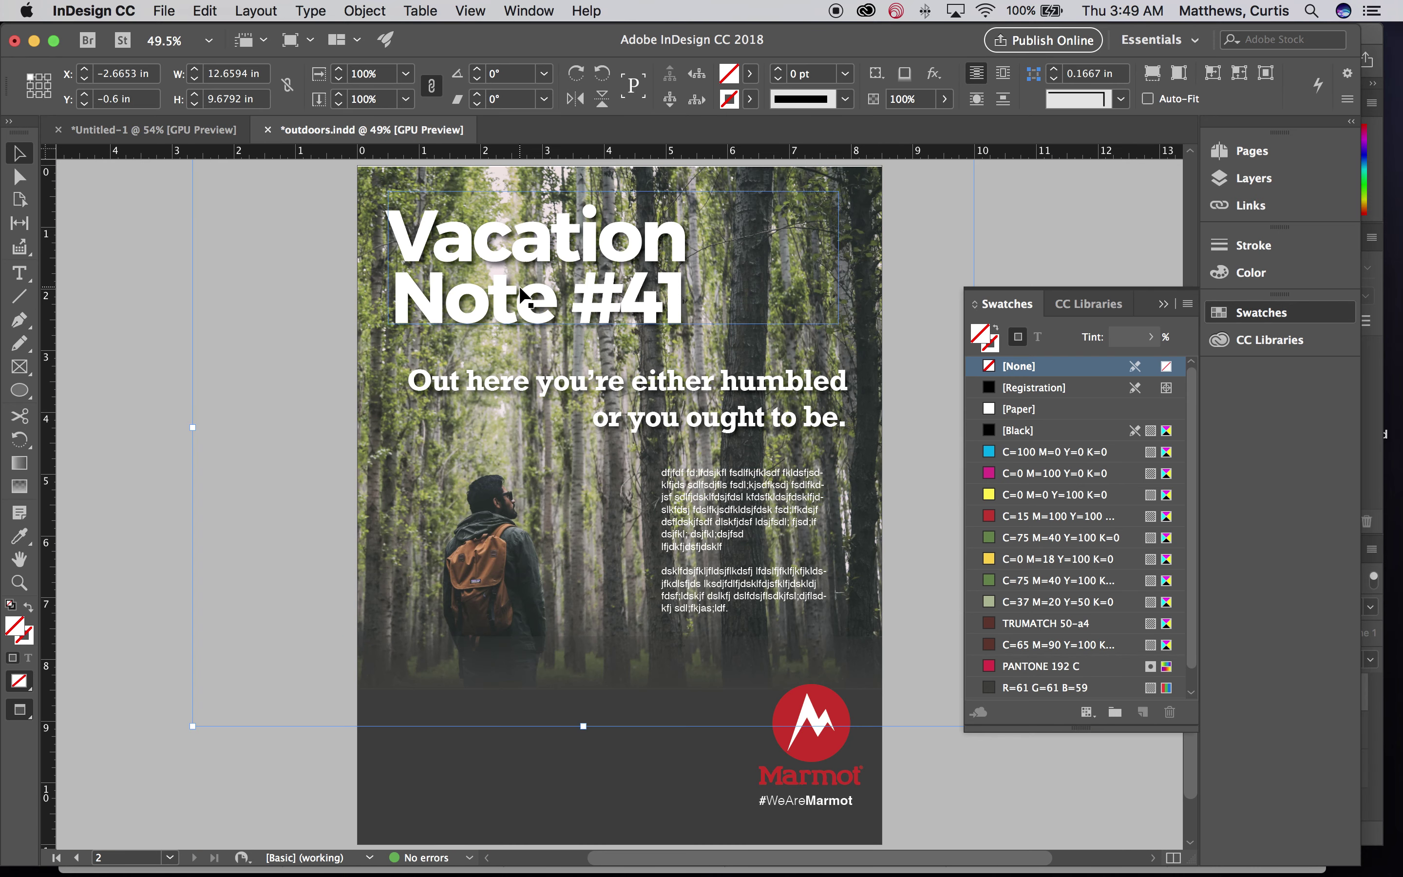
Try a 24 pt font size on all of the body copy beside the hiker, and undo the size change
{"action": "left_click", "coordinate": [19, 277]}
{"action": "left_click", "coordinate": [693, 506]}
{"action": "key", "text": "super+a"}
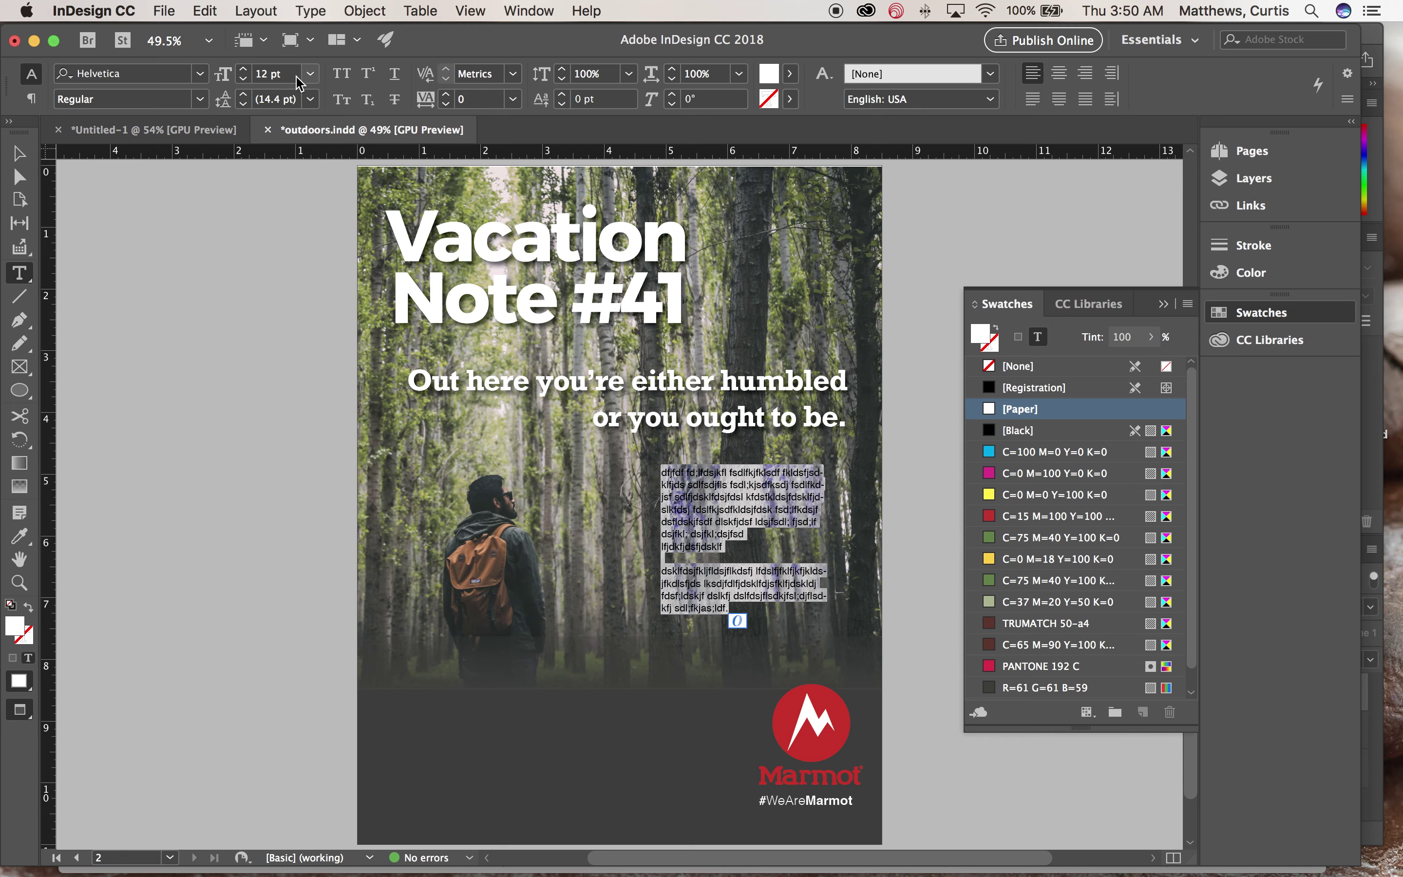
{"action": "key", "text": "super+1"}
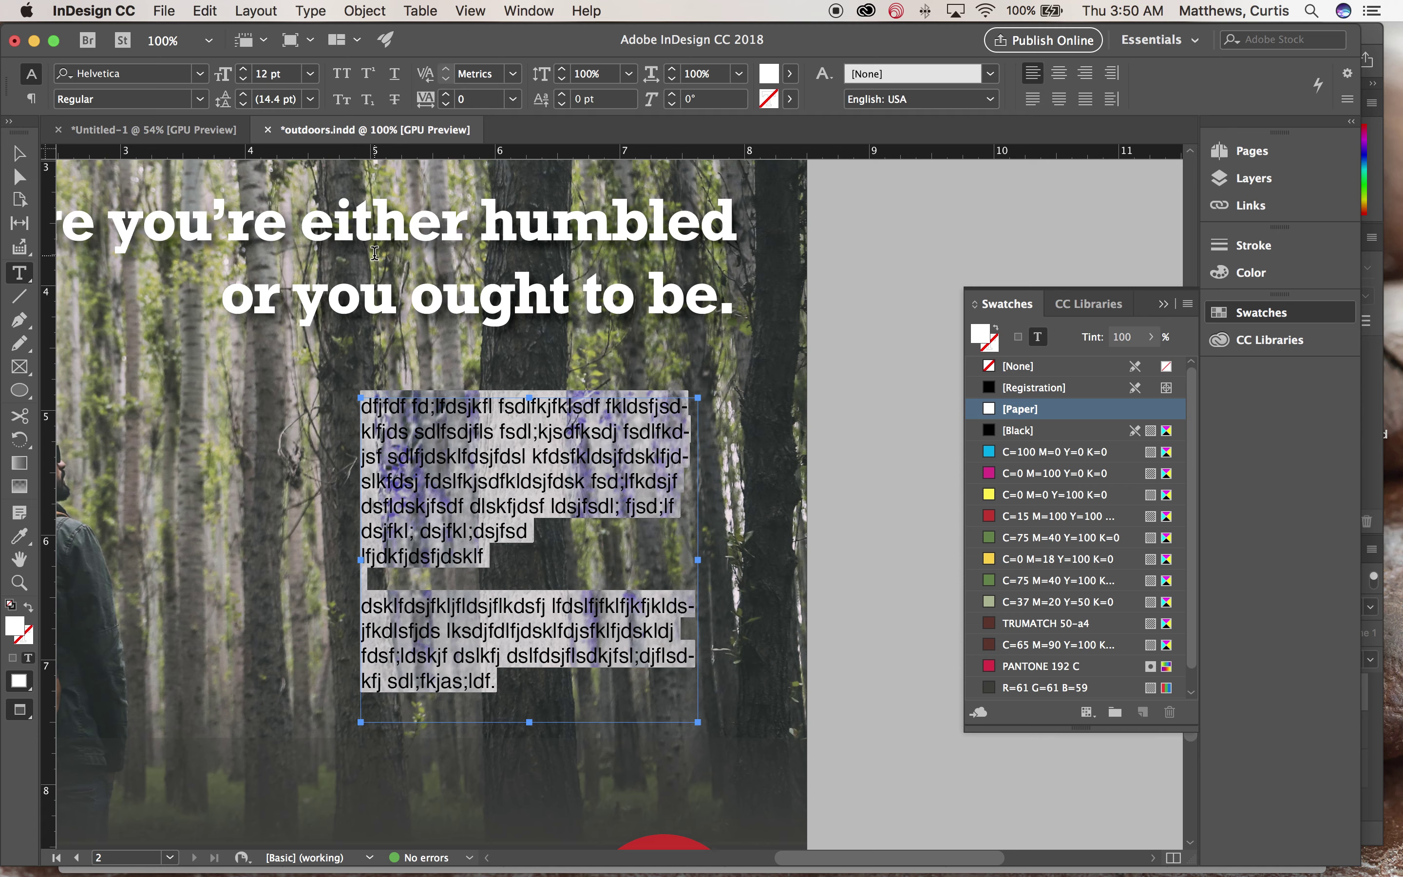
{"action": "left_click", "coordinate": [244, 75]}
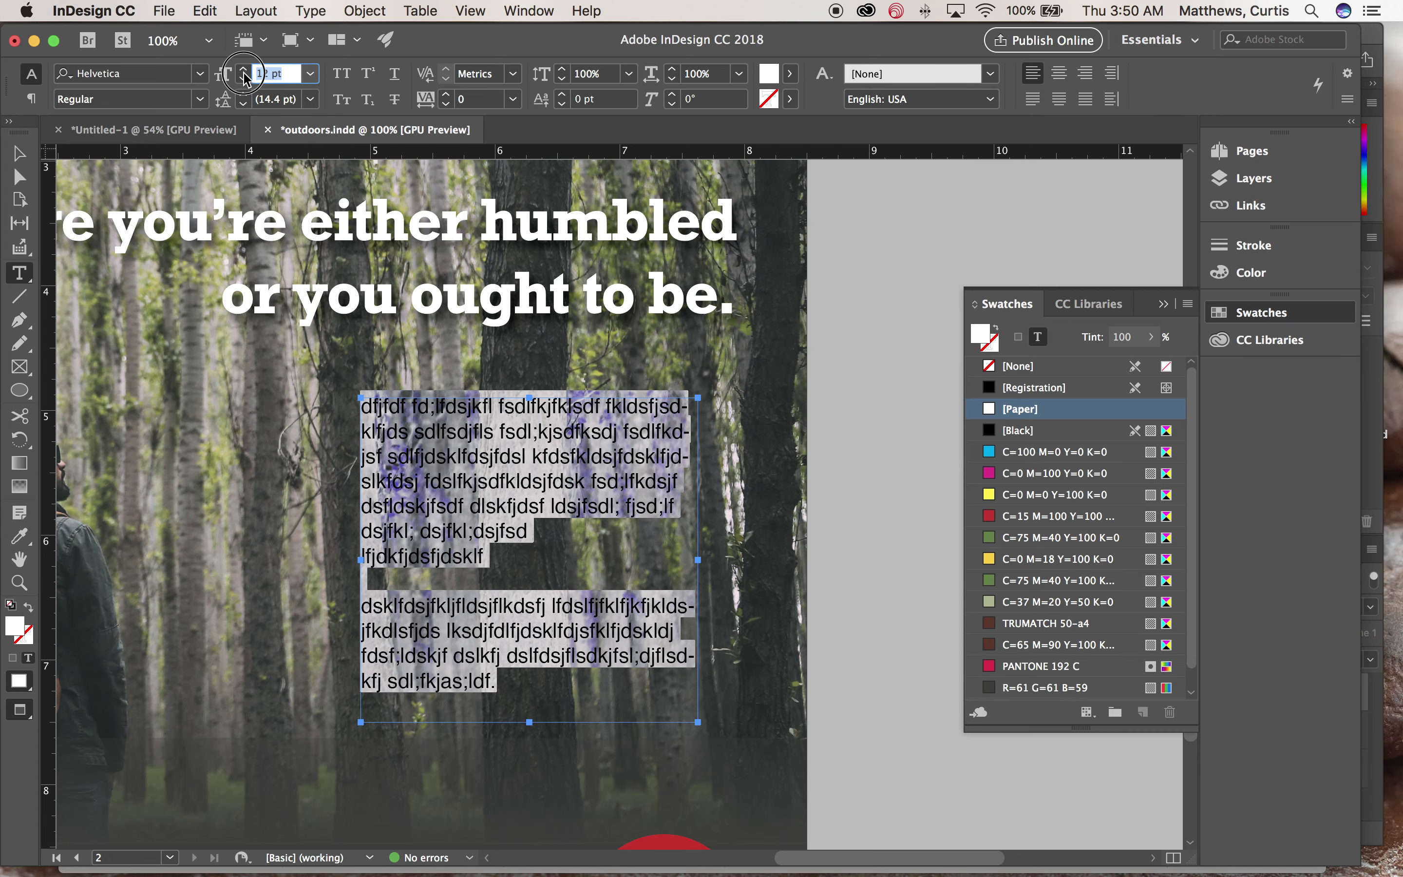
{"action": "type", "text": "24"}
{"action": "key", "text": "Return"}
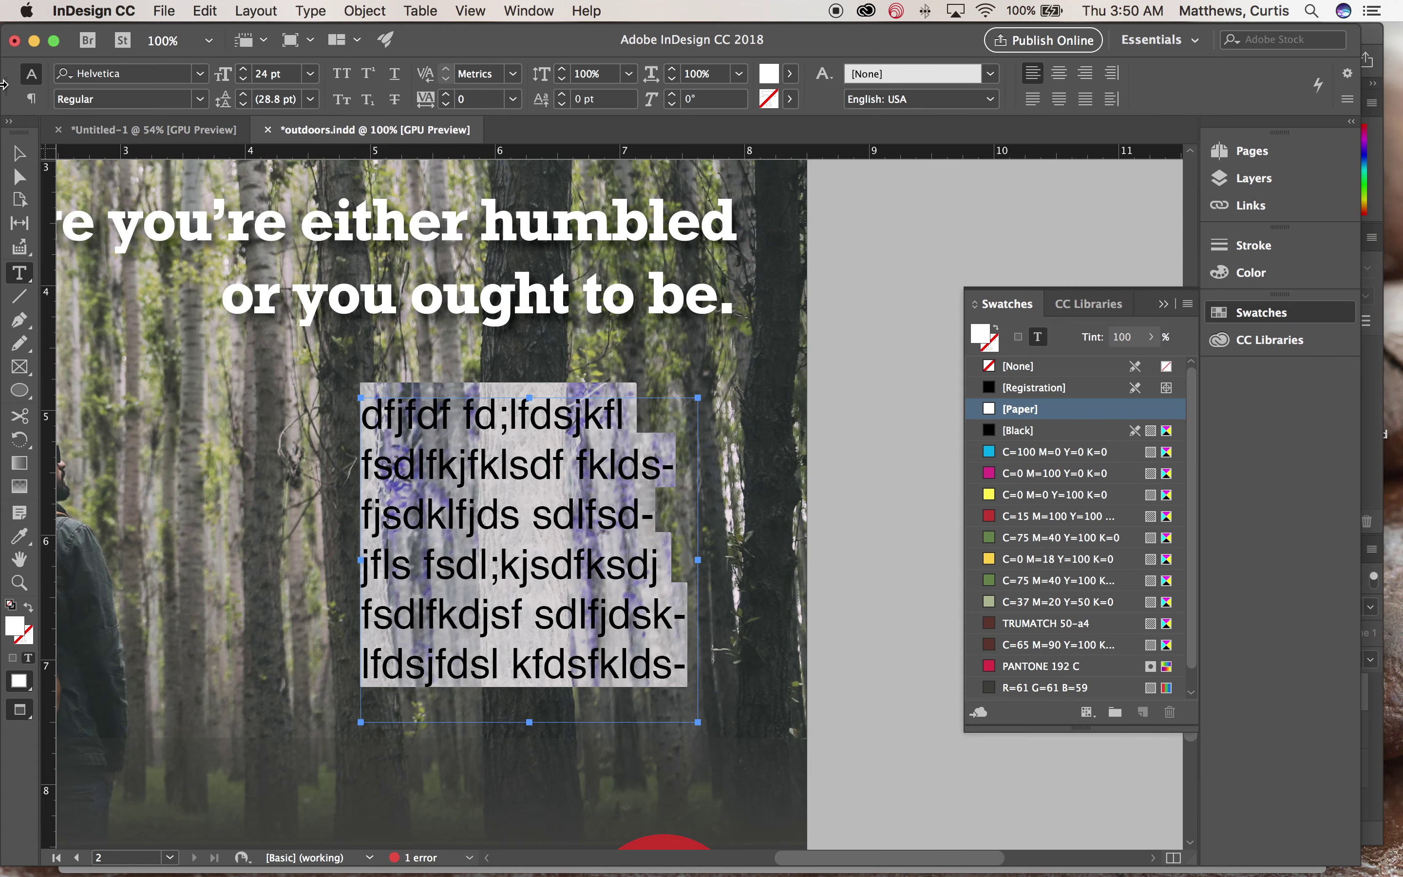
{"action": "left_click", "coordinate": [19, 153]}
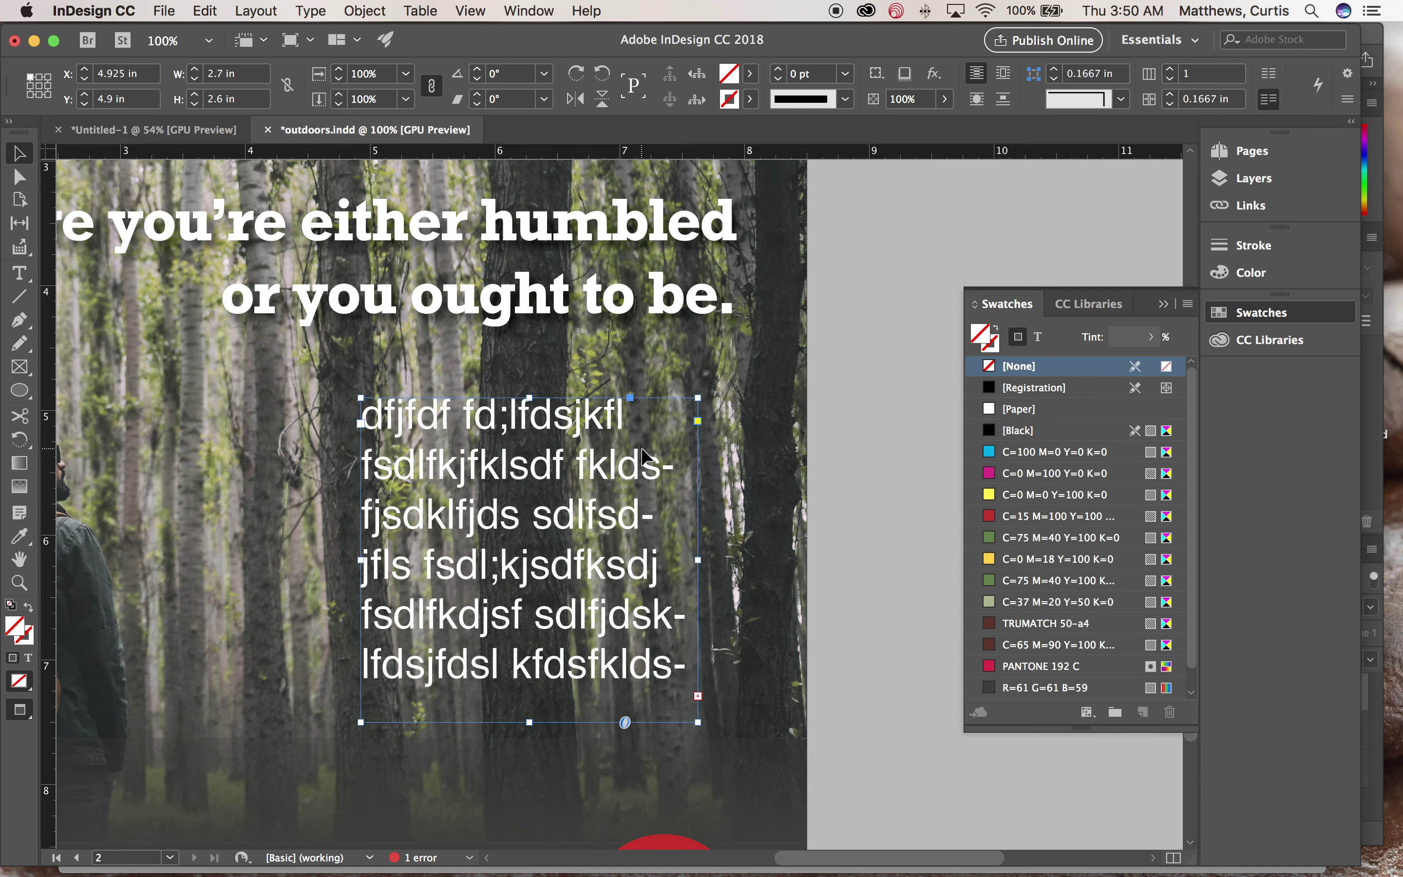
{"action": "key", "text": "super+0"}
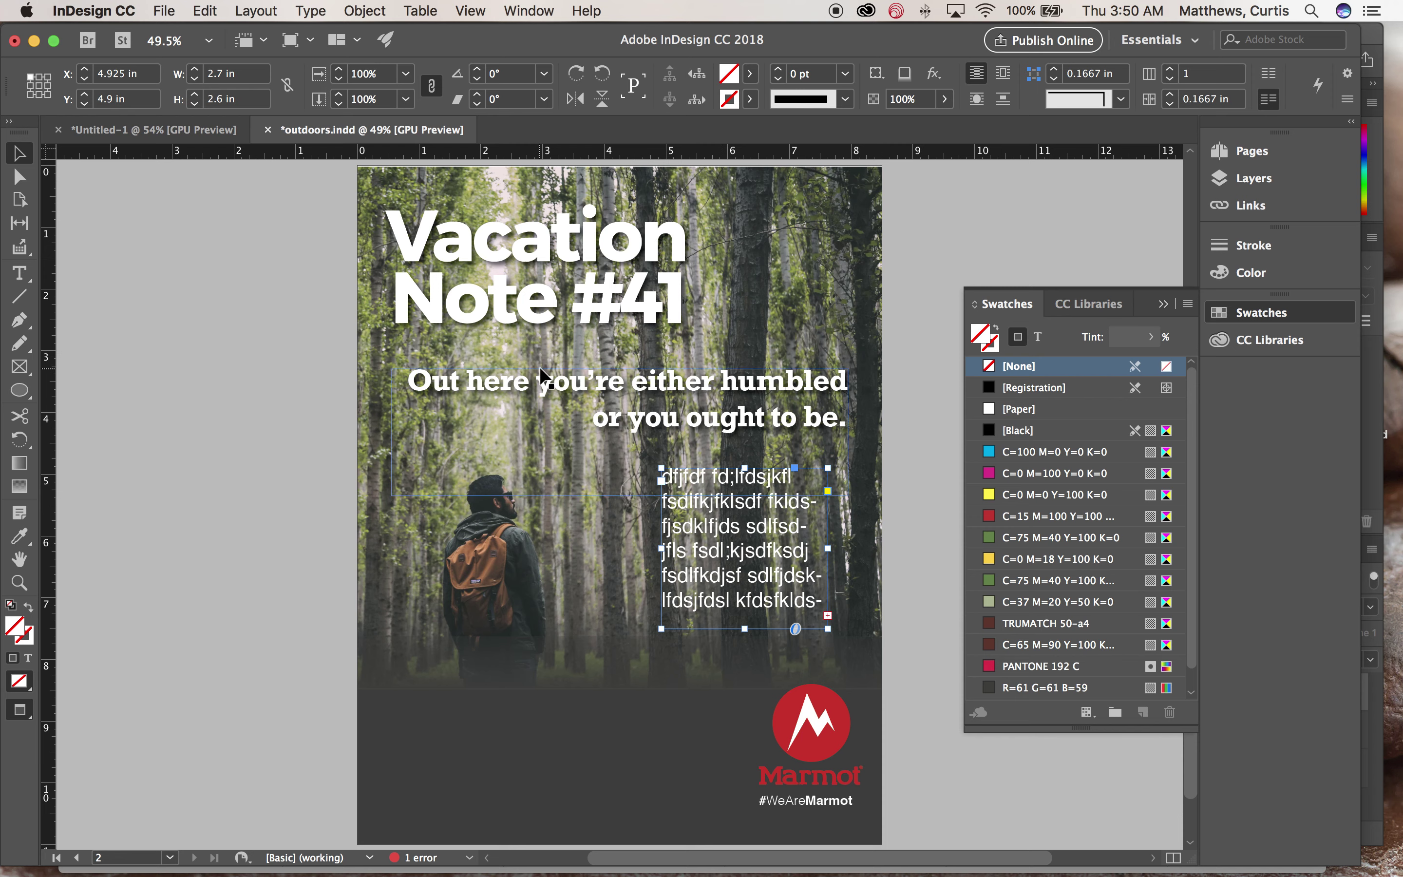
{"action": "key", "text": "super+z"}
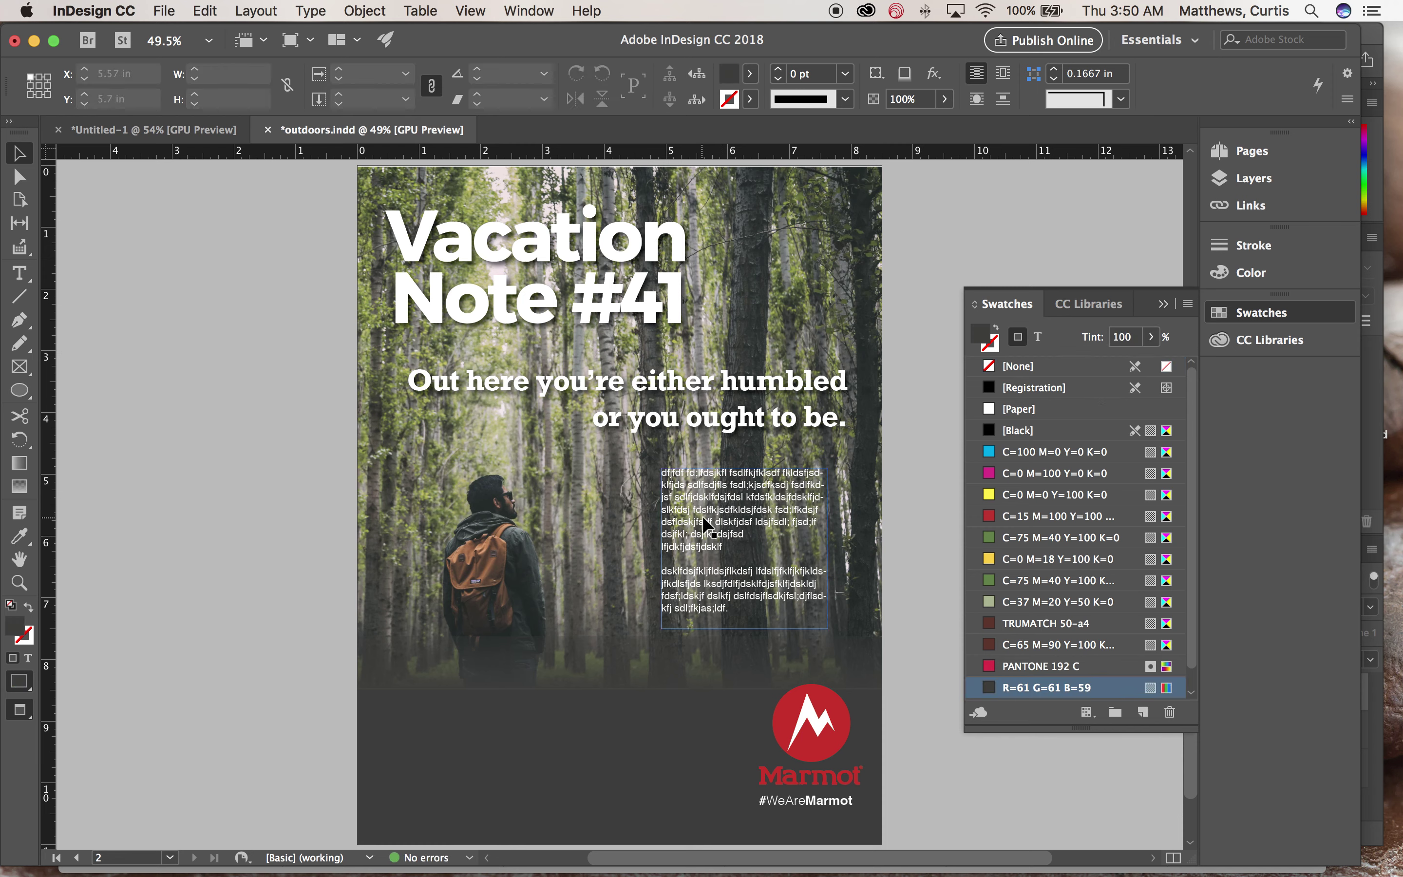
Try moving the body copy frame onto the dark band beside the logo and widening it to about 5.02 in; undo both changes
{"action": "left_click_drag", "start_coordinate": [702, 517], "coordinate": [448, 754]}
{"action": "left_click", "coordinate": [575, 790]}
{"action": "left_click_drag", "start_coordinate": [576, 794], "coordinate": [718, 798]}
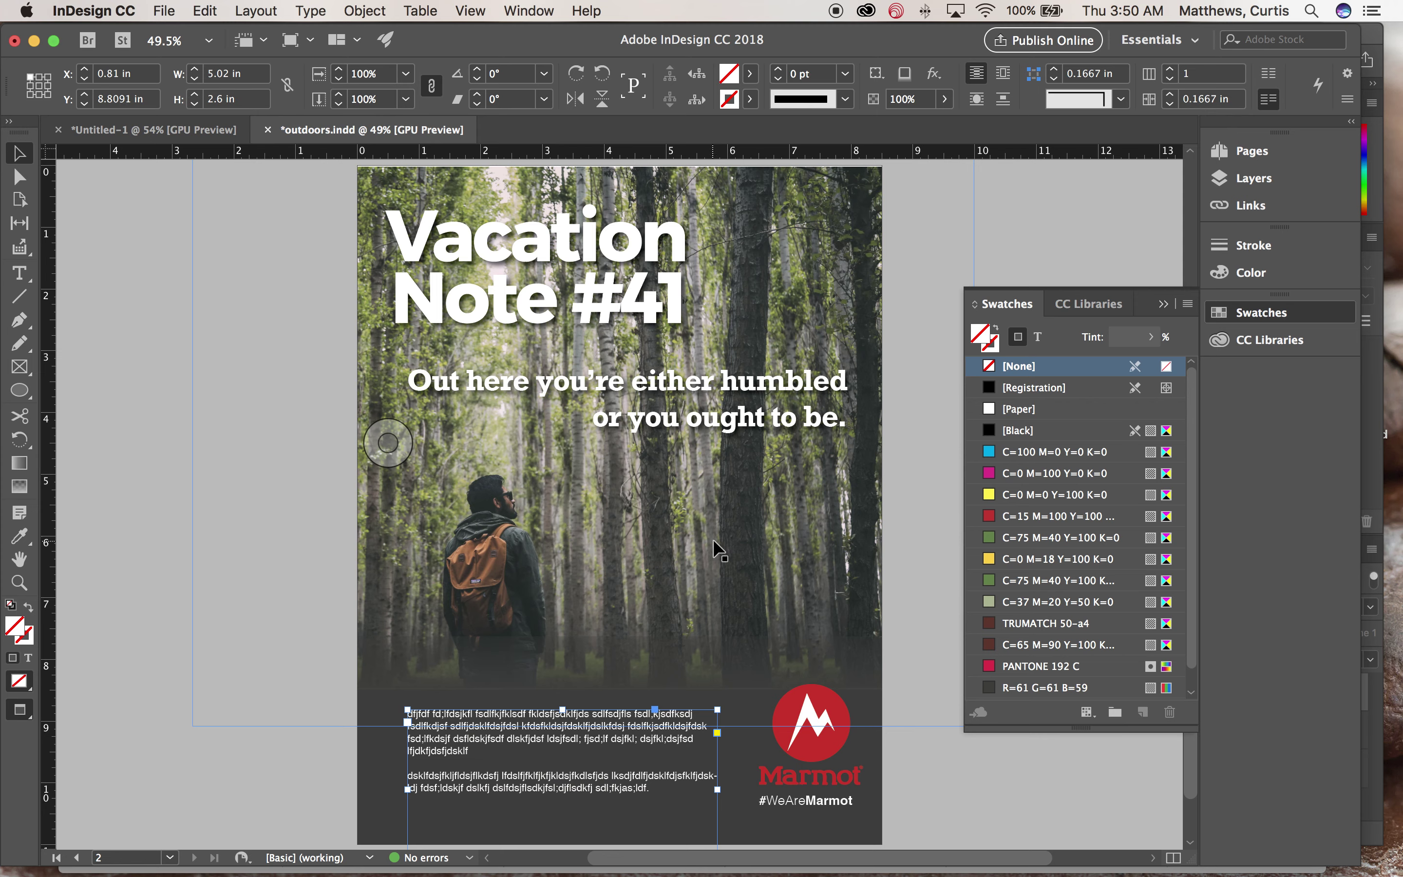
{"action": "key", "text": "super+z"}
{"action": "key", "text": "super+z"}
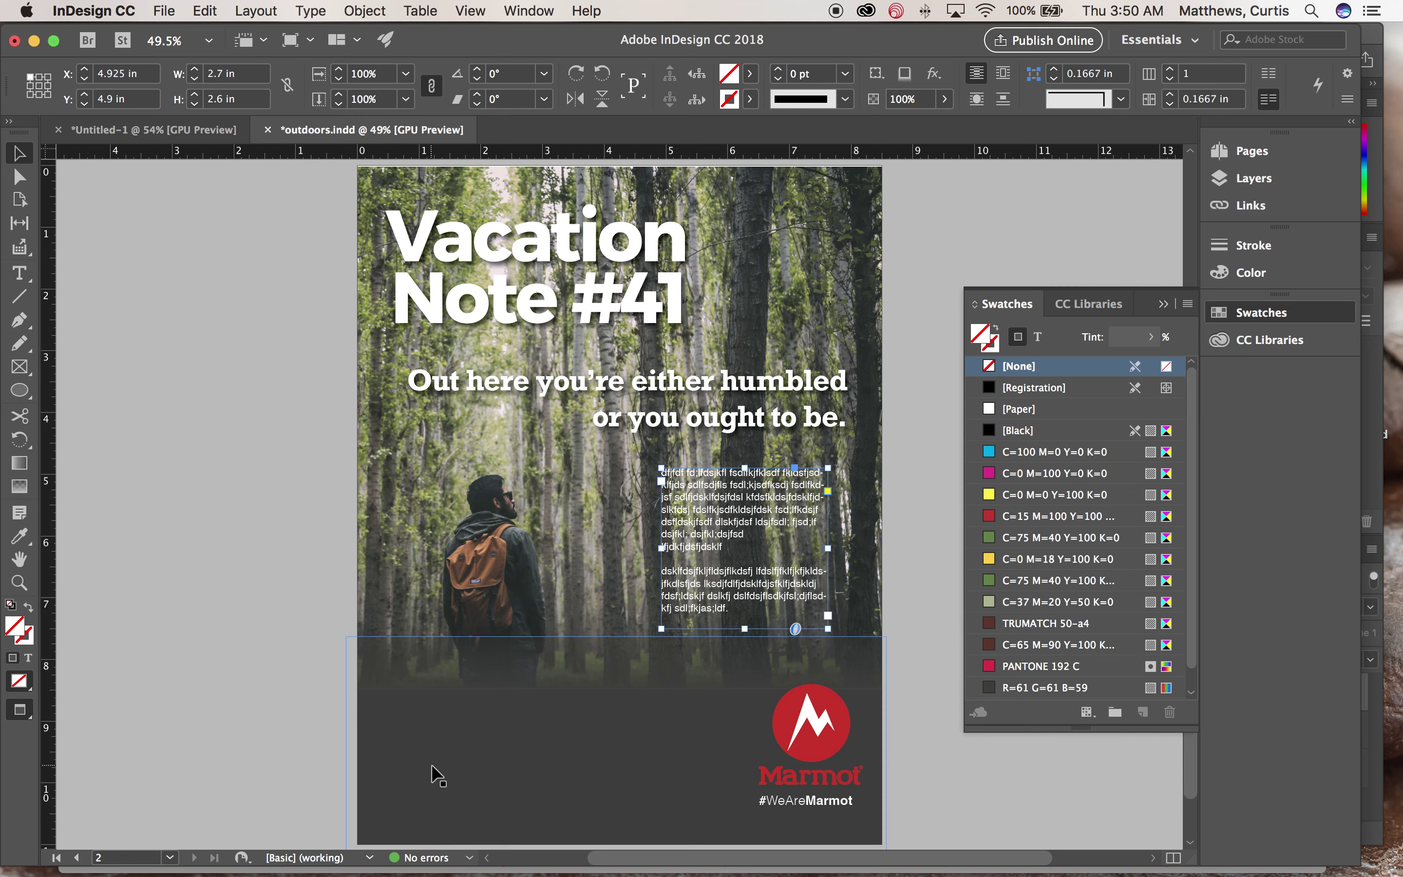
Draw a rectangular frame about 3.07 by 3.1 in over the body copy and fill it with the [Paper] swatch
{"action": "scroll", "coordinate": [438, 776], "scroll_direction": "up", "scroll_amount": 1}
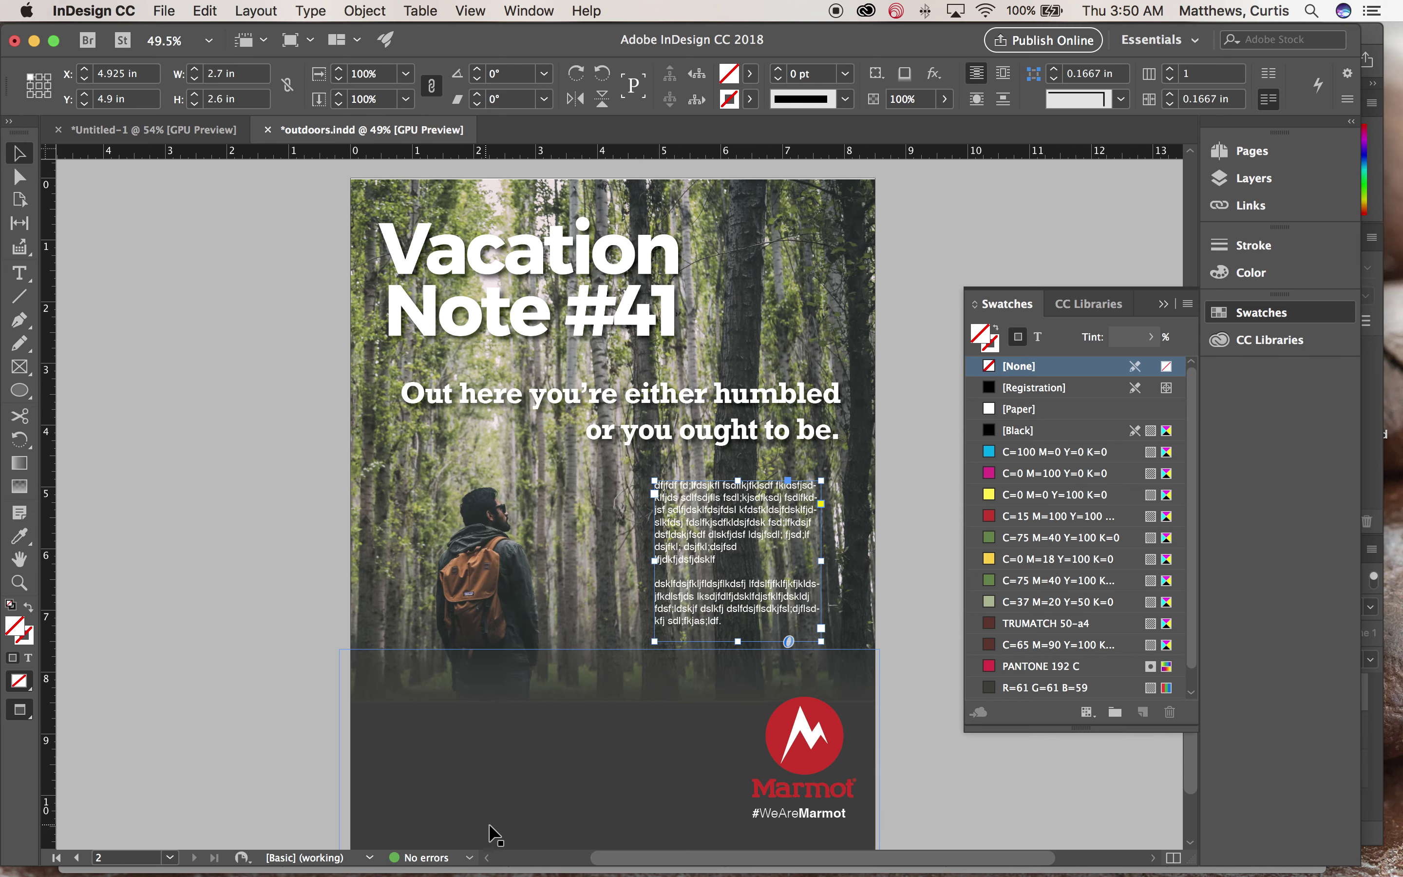
{"action": "scroll", "coordinate": [496, 830], "scroll_direction": "down", "scroll_amount": 1}
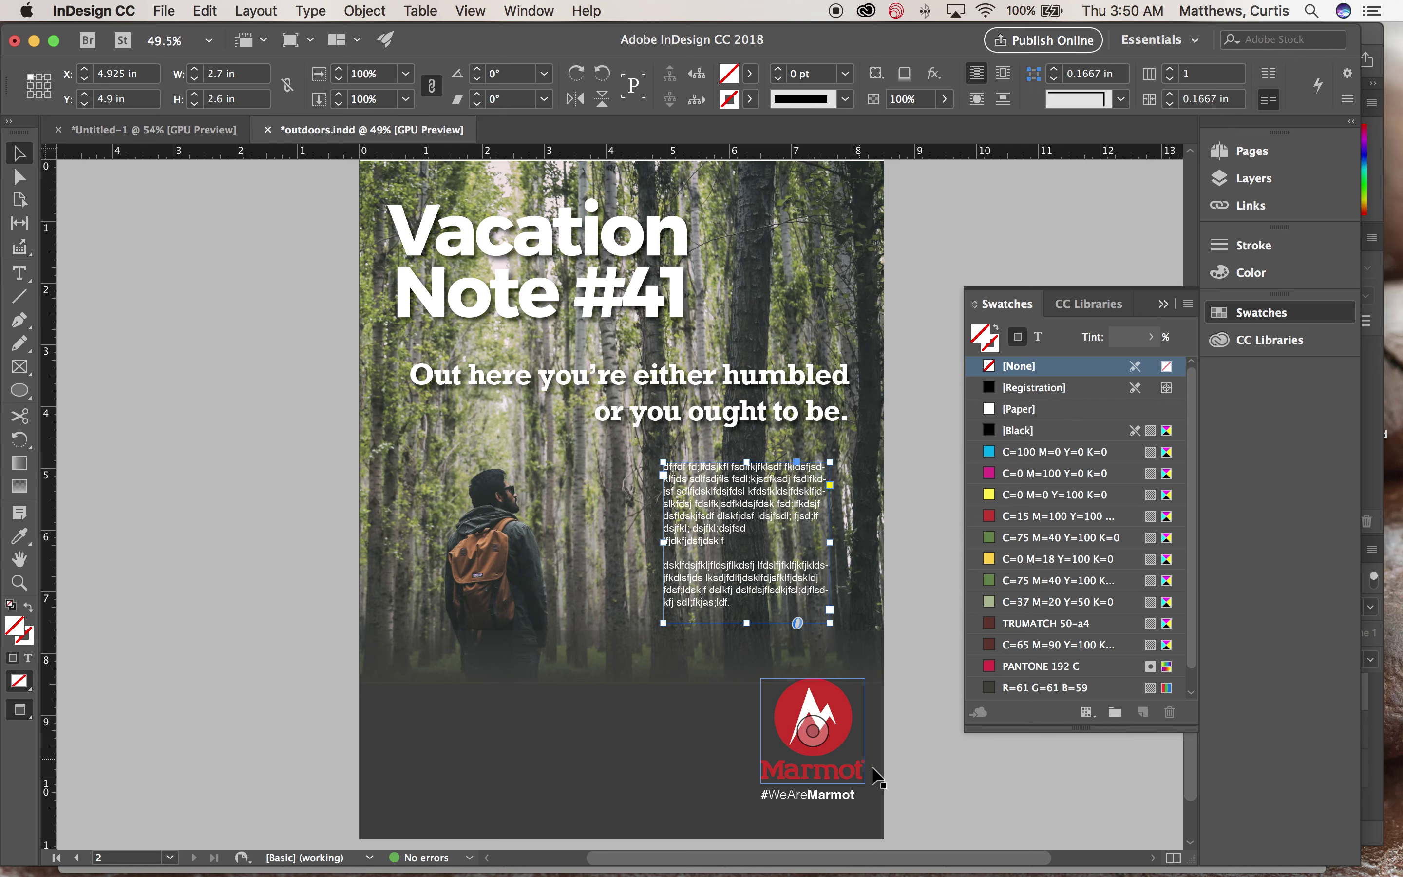
{"action": "left_click", "coordinate": [922, 787]}
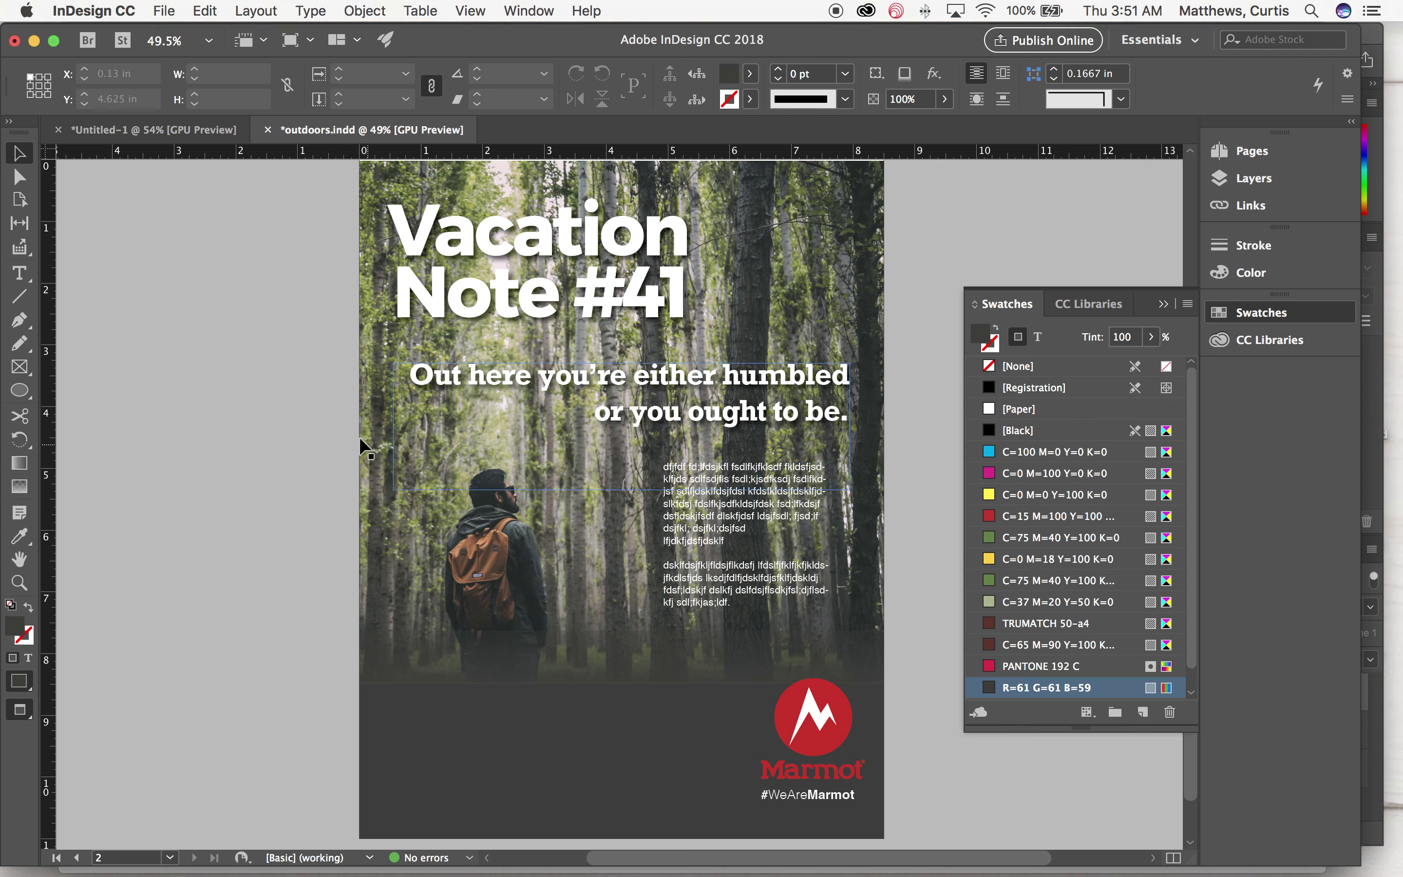
{"action": "left_click", "coordinate": [19, 367]}
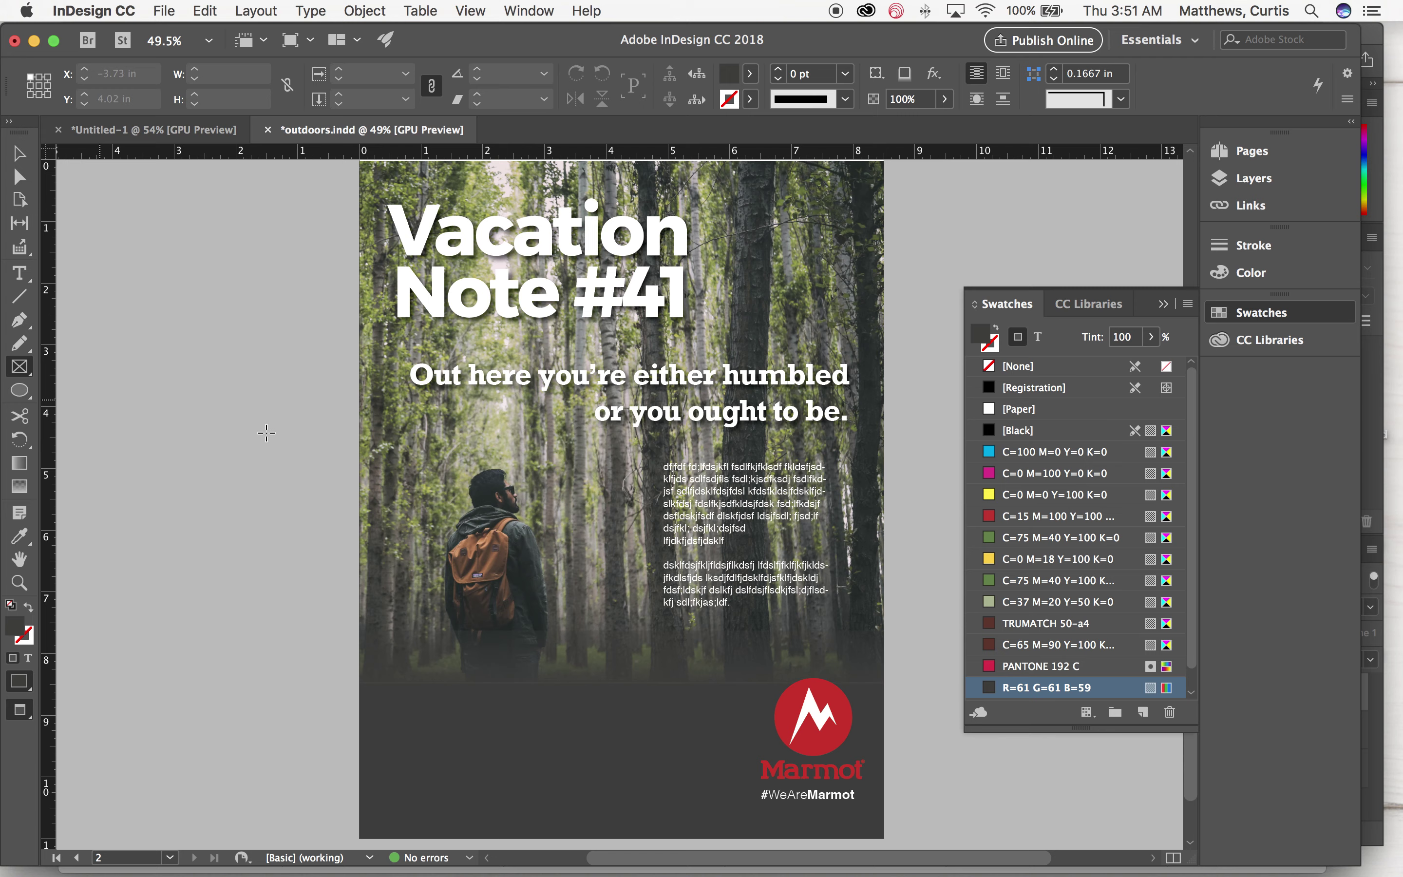
{"action": "left_click_drag", "start_coordinate": [651, 447], "coordinate": [845, 640]}
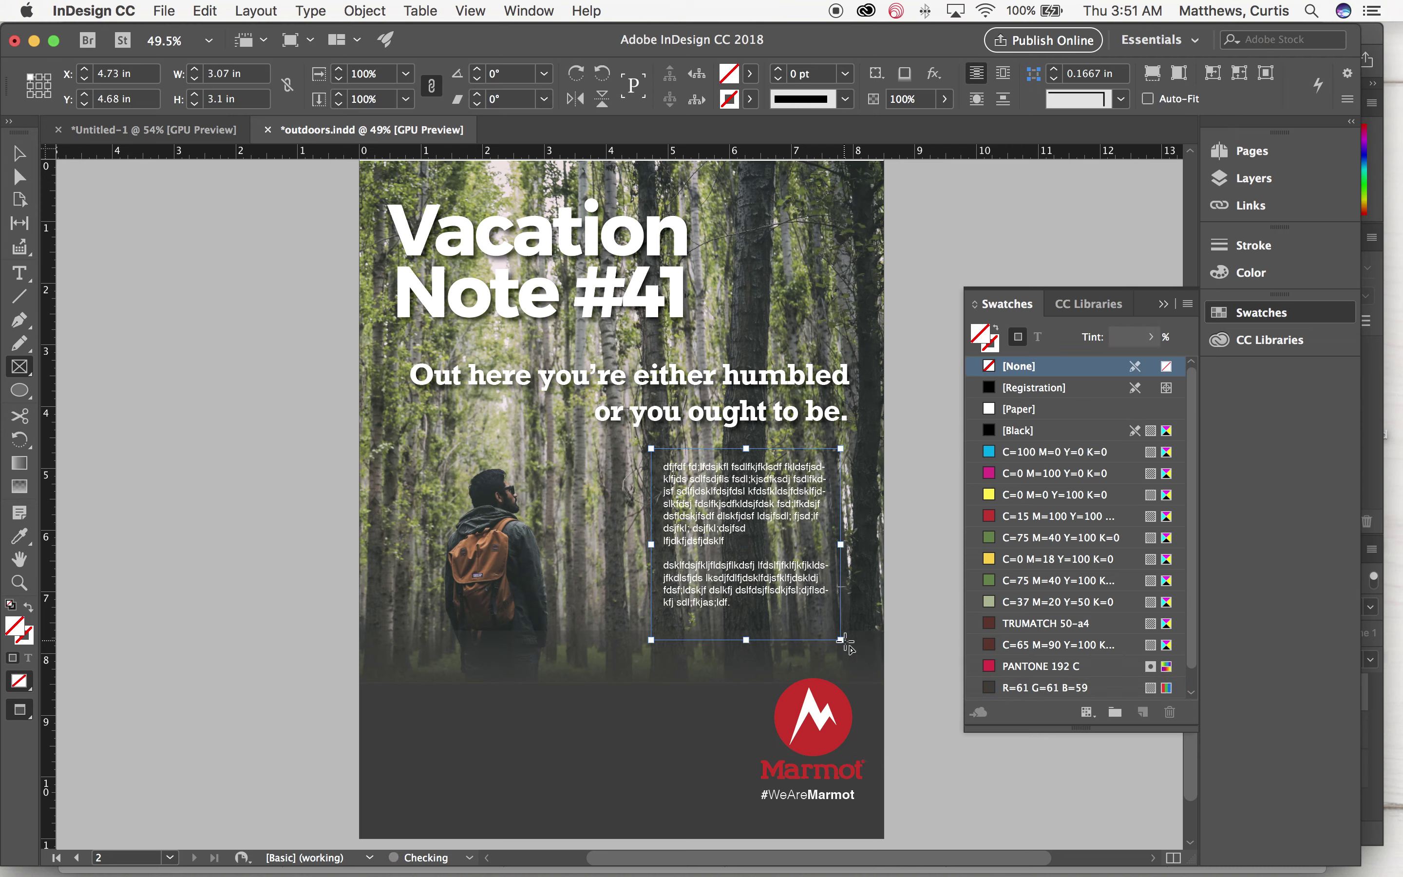
{"action": "left_click", "coordinate": [985, 345]}
{"action": "left_click", "coordinate": [994, 411]}
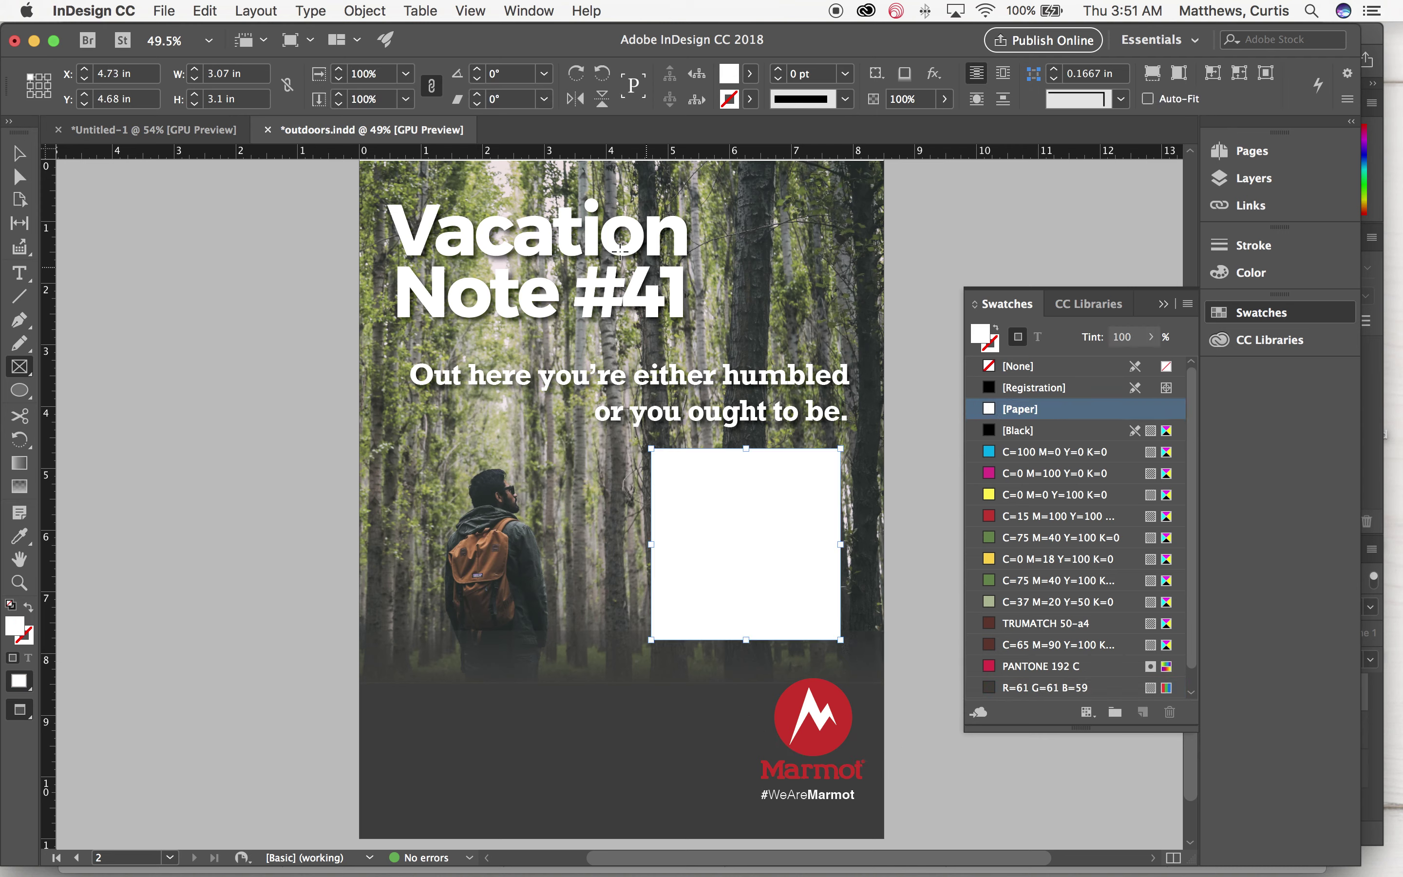
{"action": "left_click", "coordinate": [19, 153]}
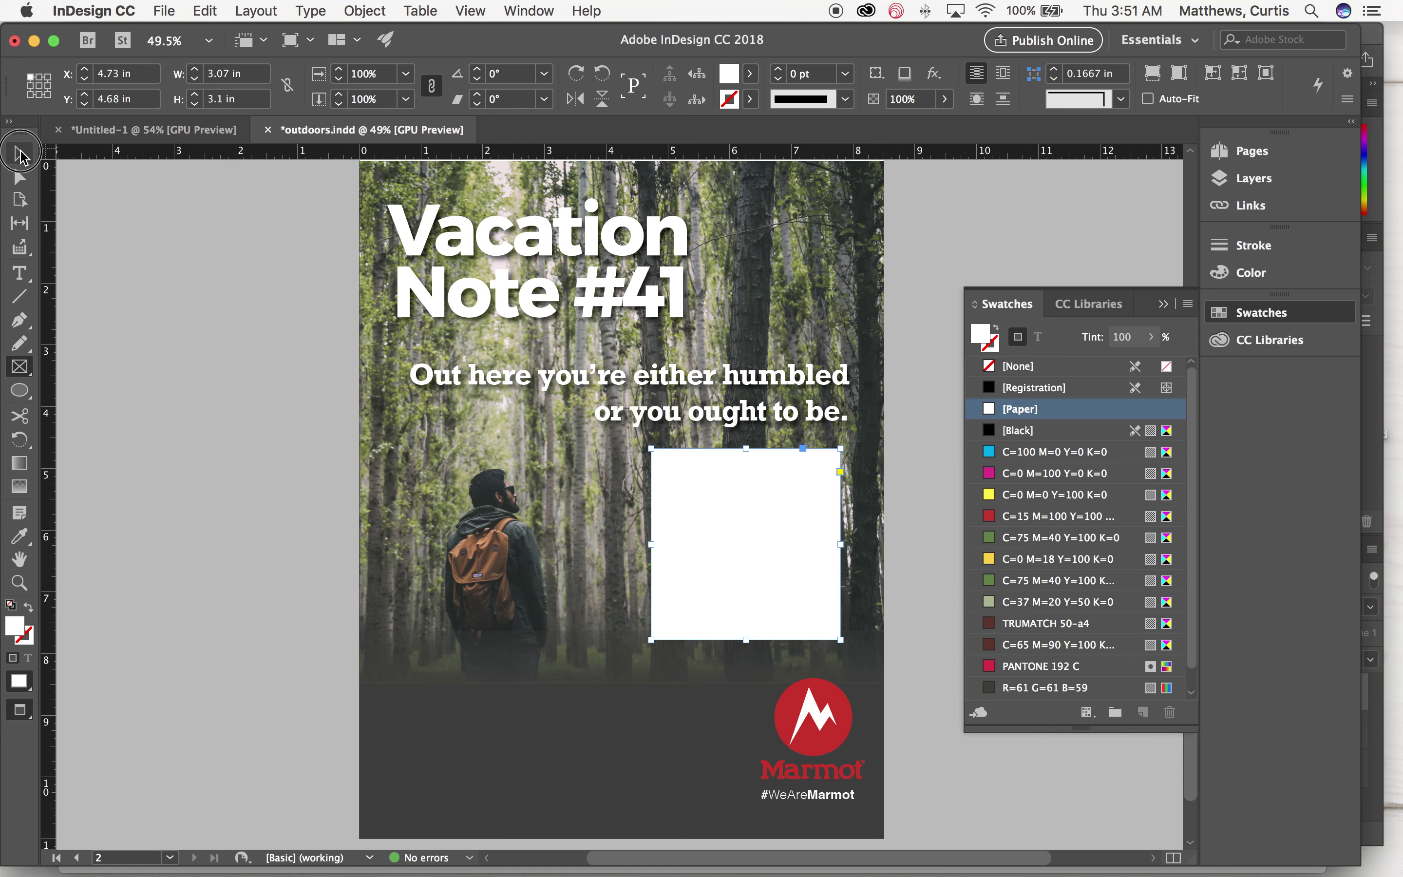
{"action": "left_click", "coordinate": [354, 13]}
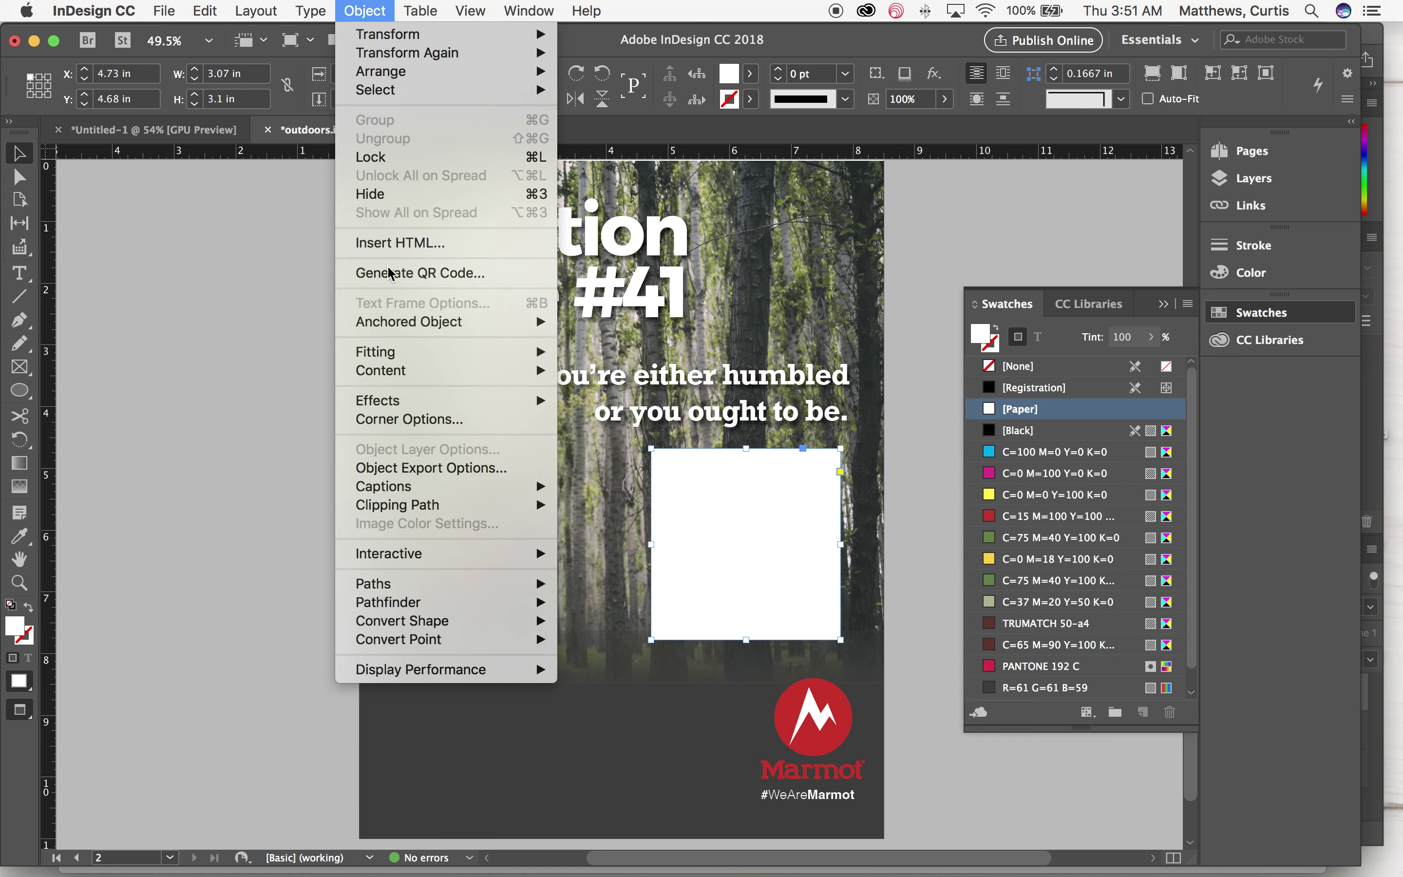
{"action": "mouse_move", "coordinate": [387, 402]}
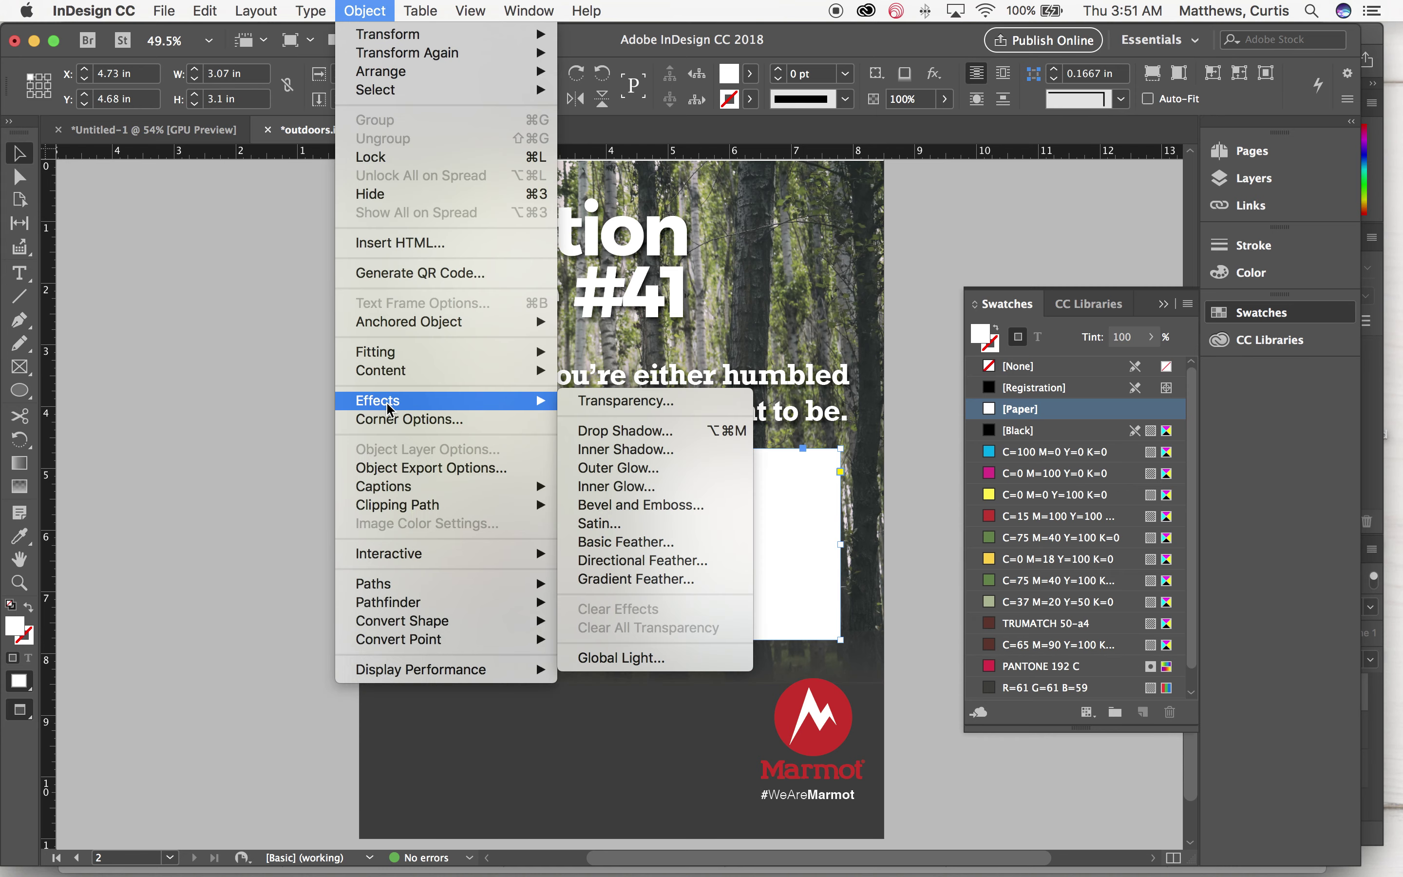
{"action": "left_click", "coordinate": [638, 406]}
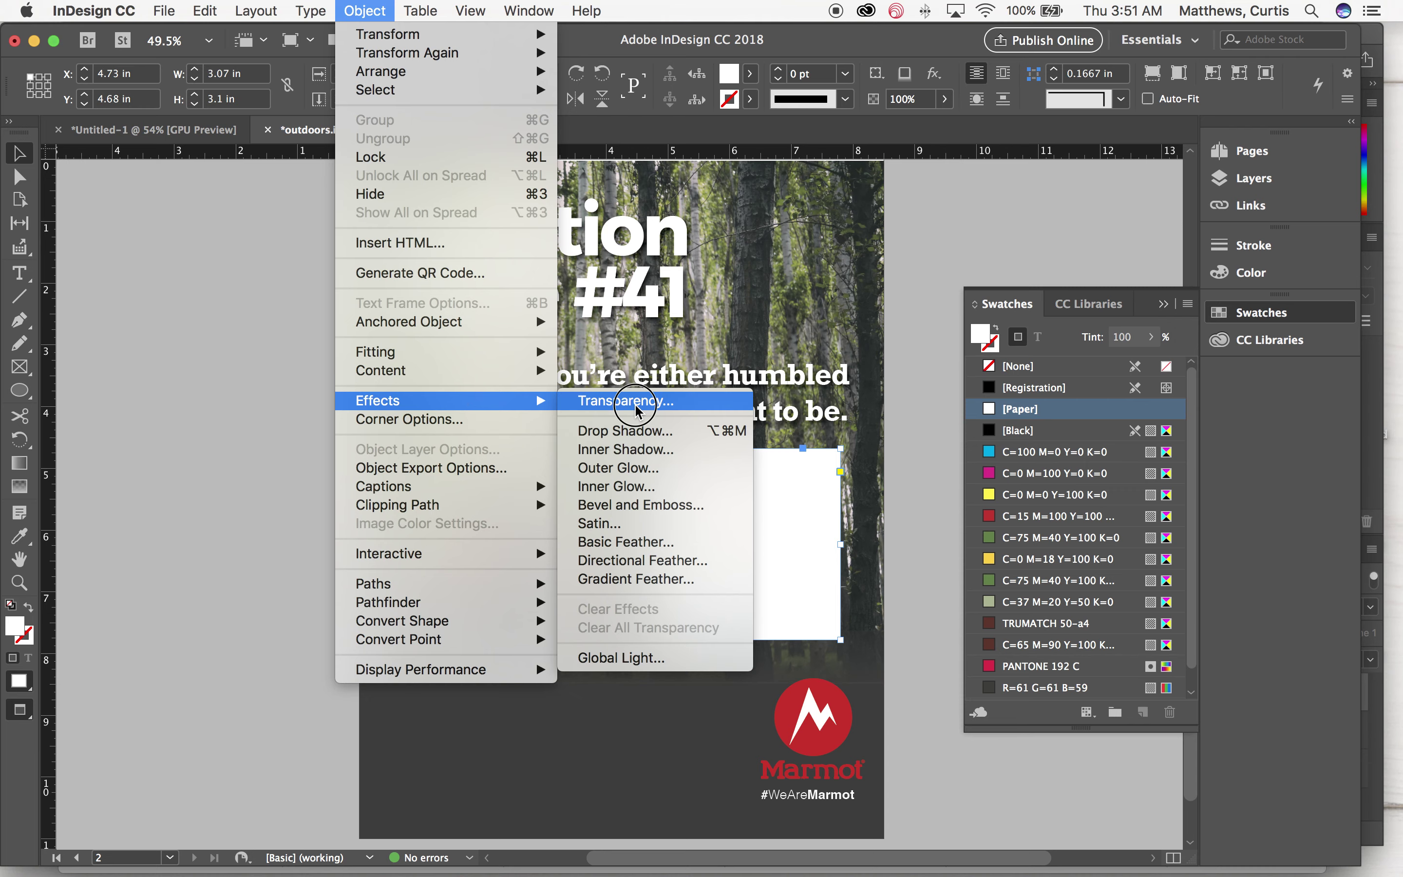
{"action": "left_click_drag", "start_coordinate": [834, 201], "coordinate": [1047, 185]}
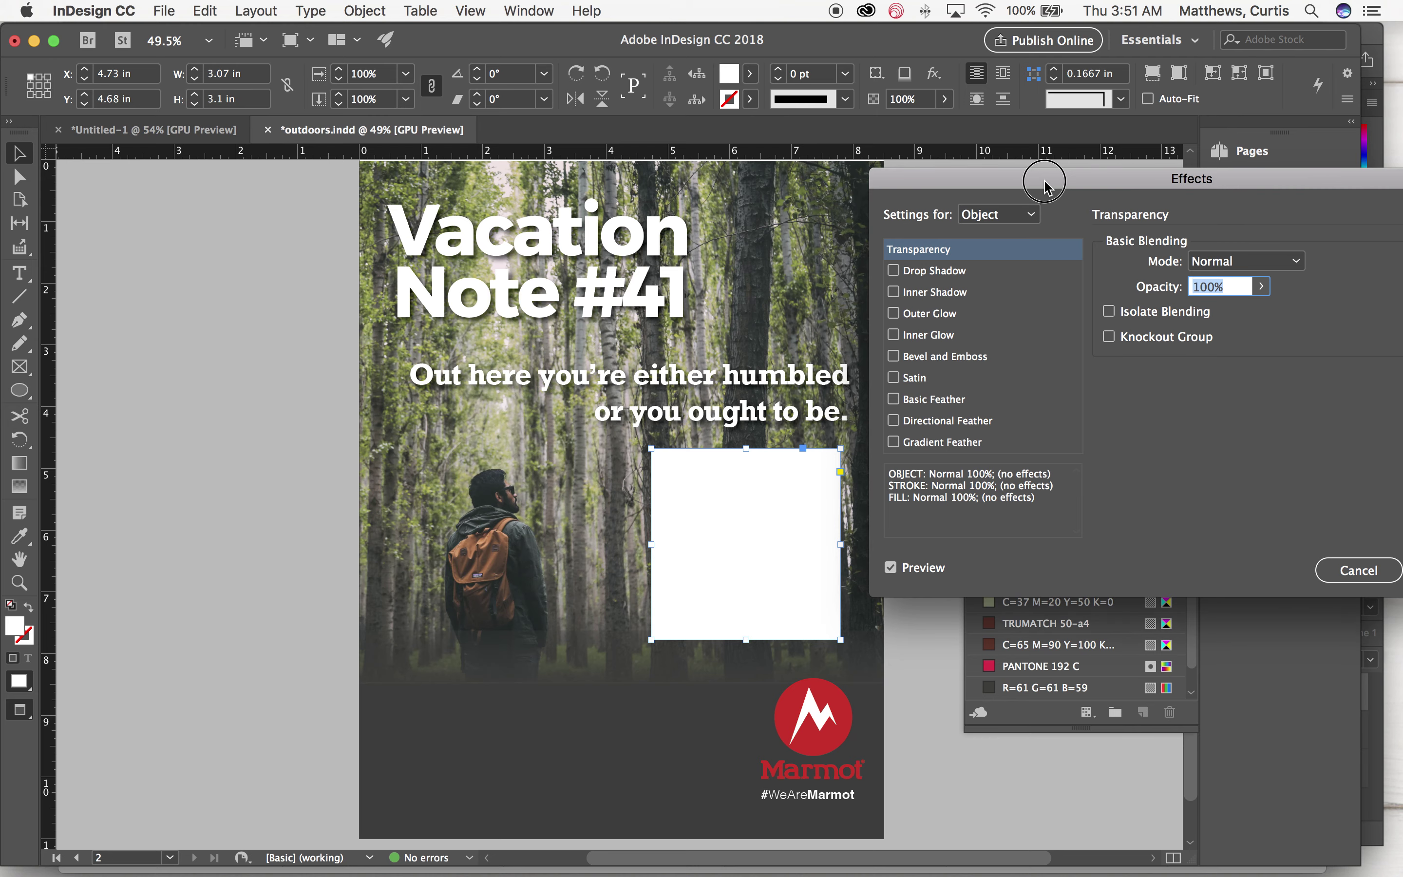
{"action": "left_click", "coordinate": [1263, 286]}
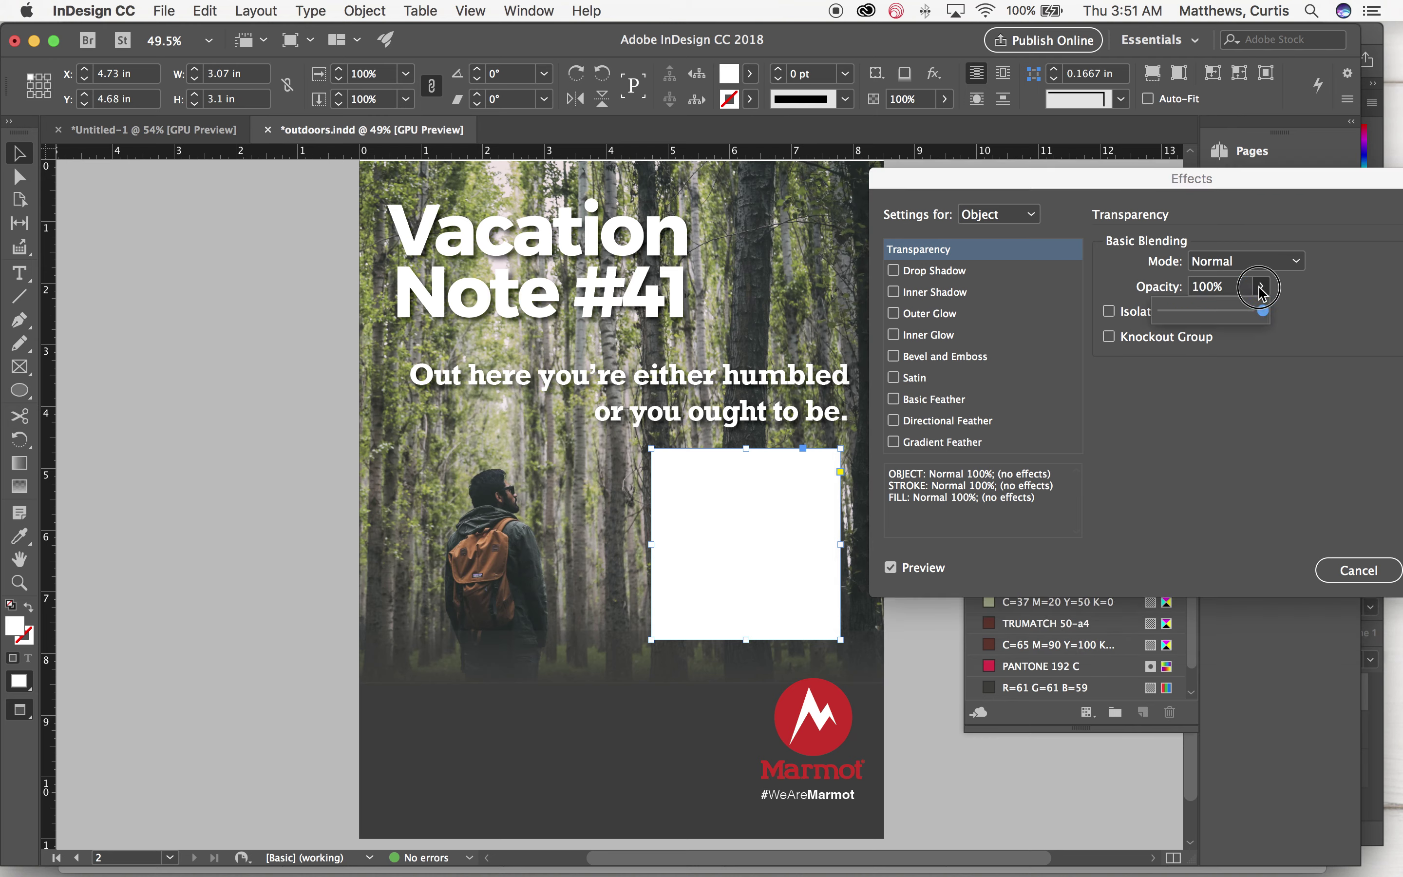
{"action": "left_click", "coordinate": [1238, 312]}
{"action": "left_click_drag", "start_coordinate": [1243, 315], "coordinate": [1231, 318]}
{"action": "left_click", "coordinate": [1352, 572]}
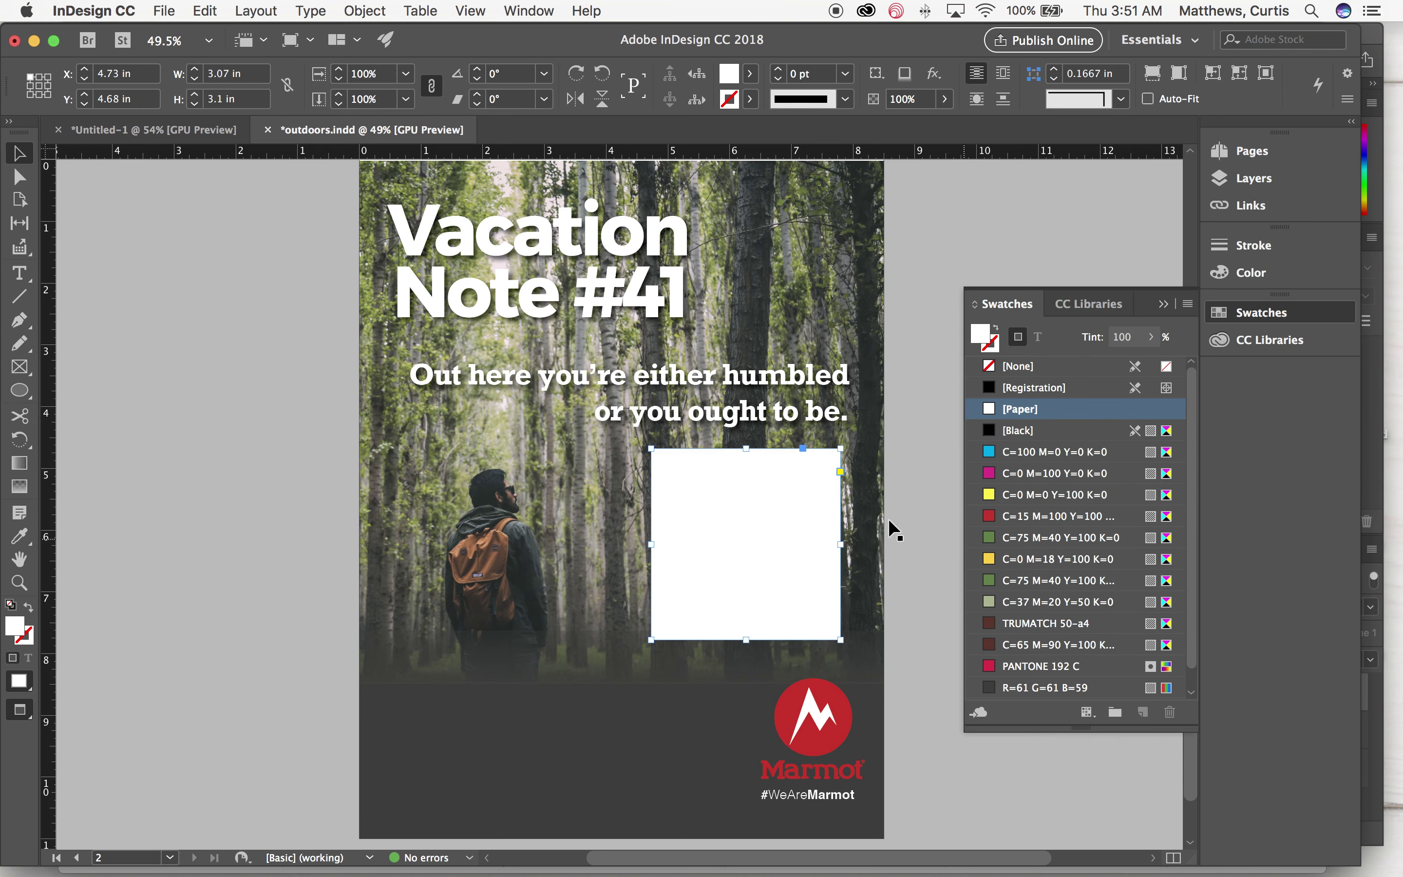
Lower the white rectangle's opacity to 74% in its transparency effects, keeping Normal blending mode
{"action": "left_click", "coordinate": [364, 11]}
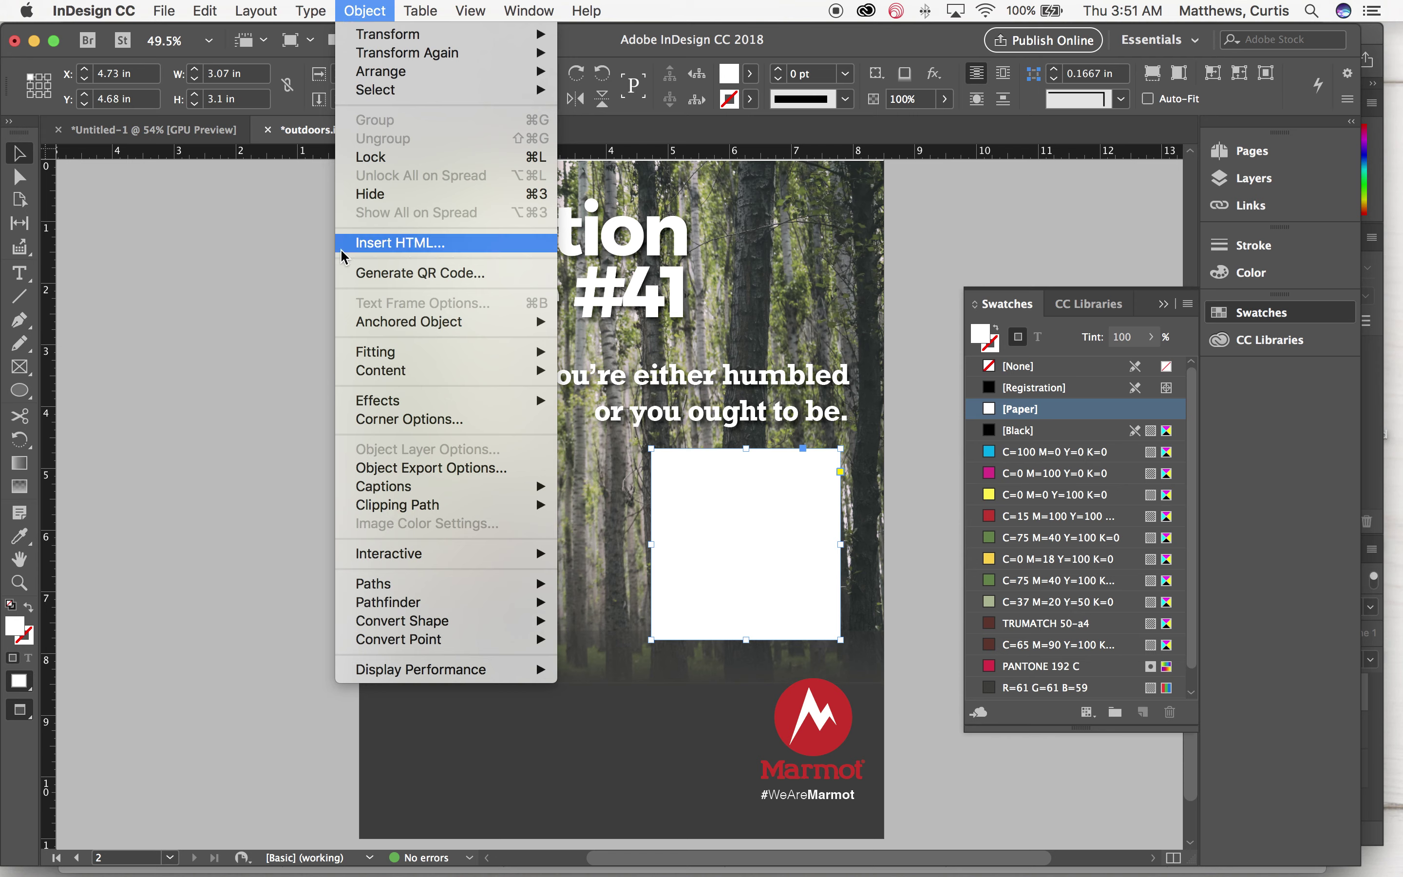
{"action": "mouse_move", "coordinate": [377, 401]}
{"action": "left_click", "coordinate": [599, 412]}
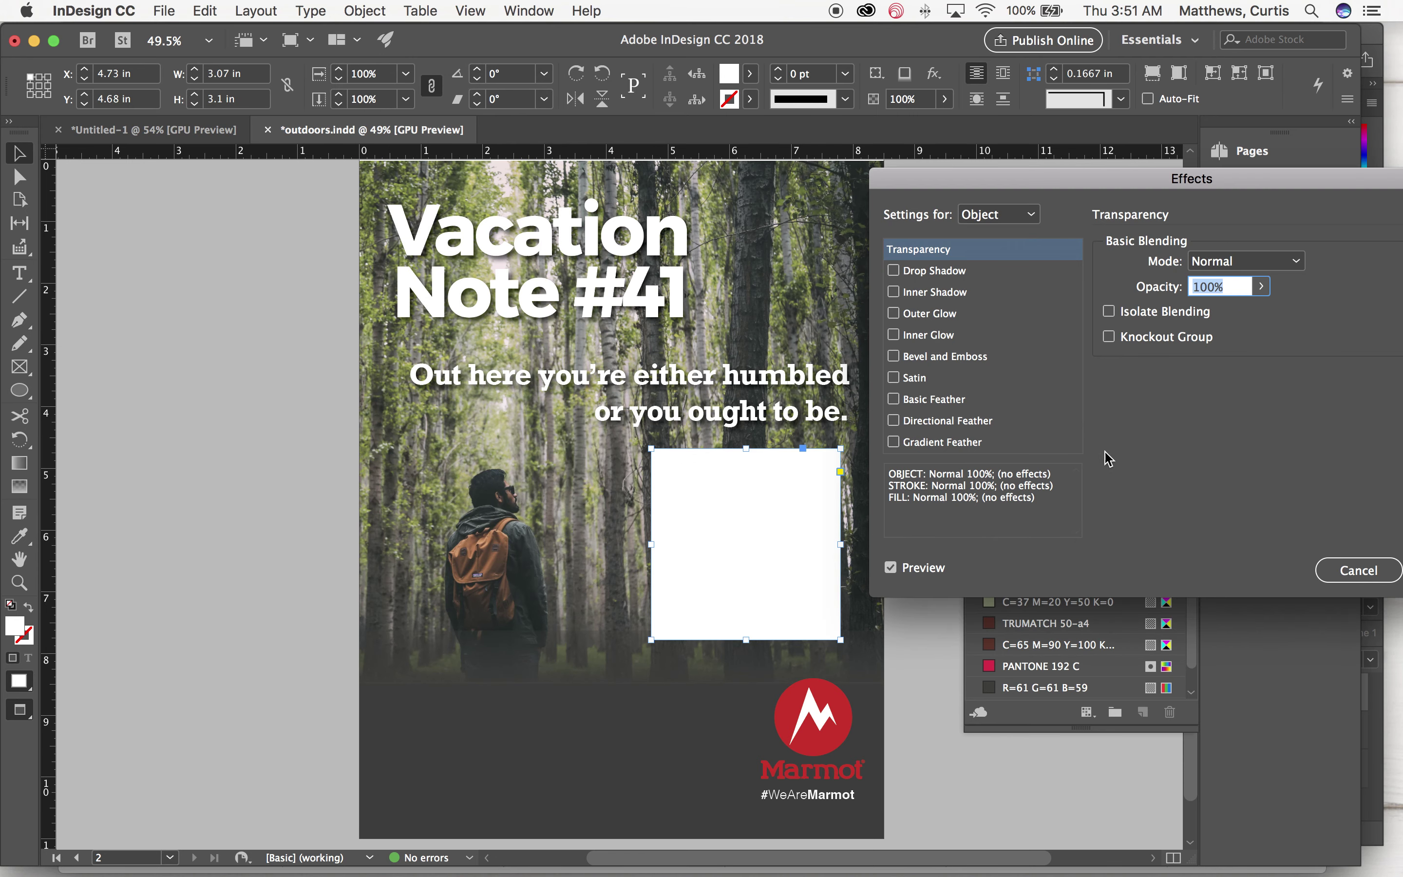
{"action": "left_click", "coordinate": [1262, 287]}
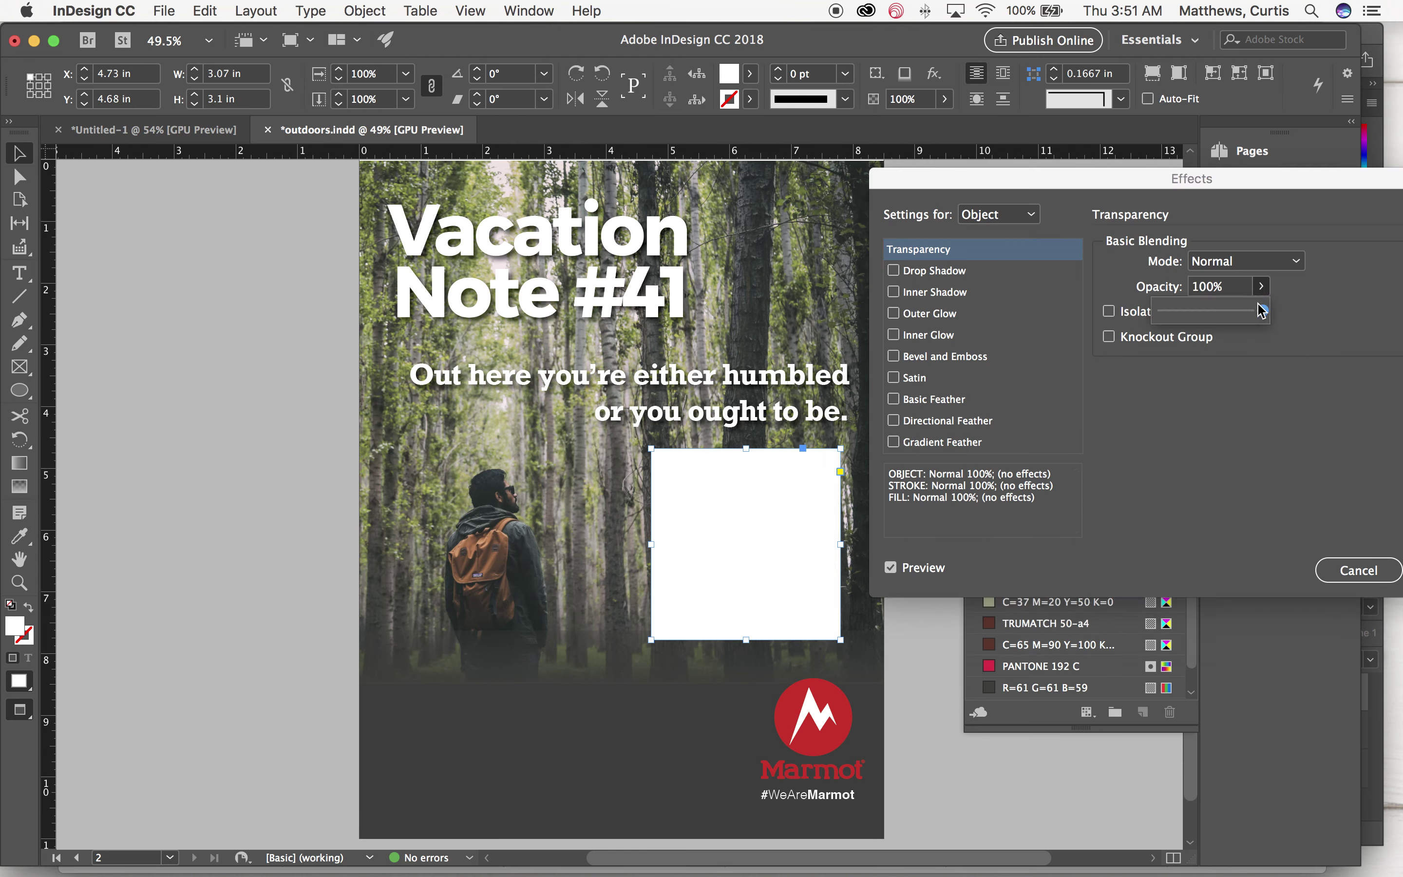
{"action": "left_click_drag", "start_coordinate": [1266, 318], "coordinate": [1236, 316]}
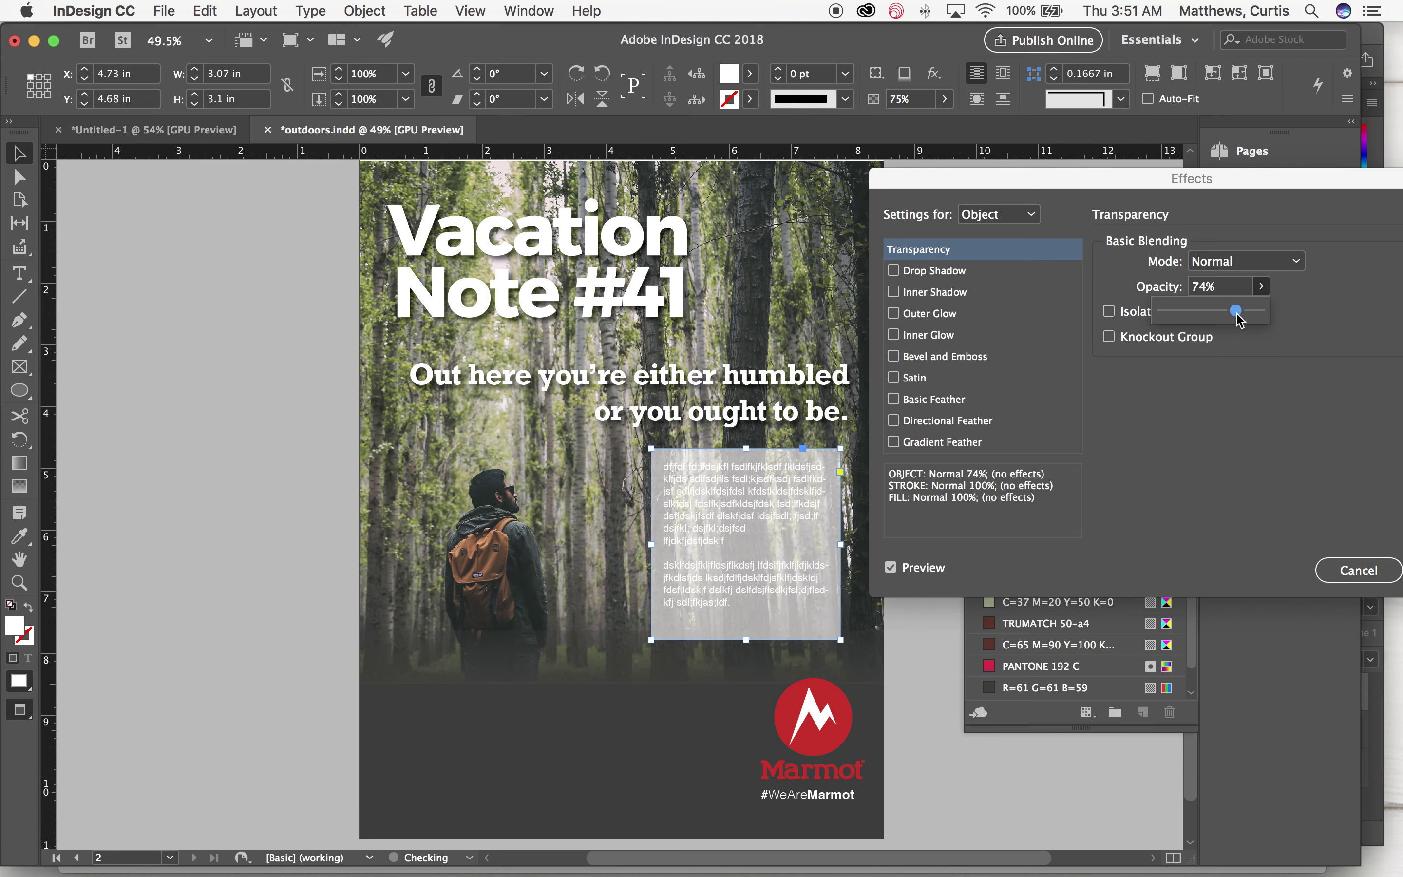
{"action": "left_click_drag", "start_coordinate": [1209, 195], "coordinate": [1096, 188]}
{"action": "left_click", "coordinate": [1333, 574]}
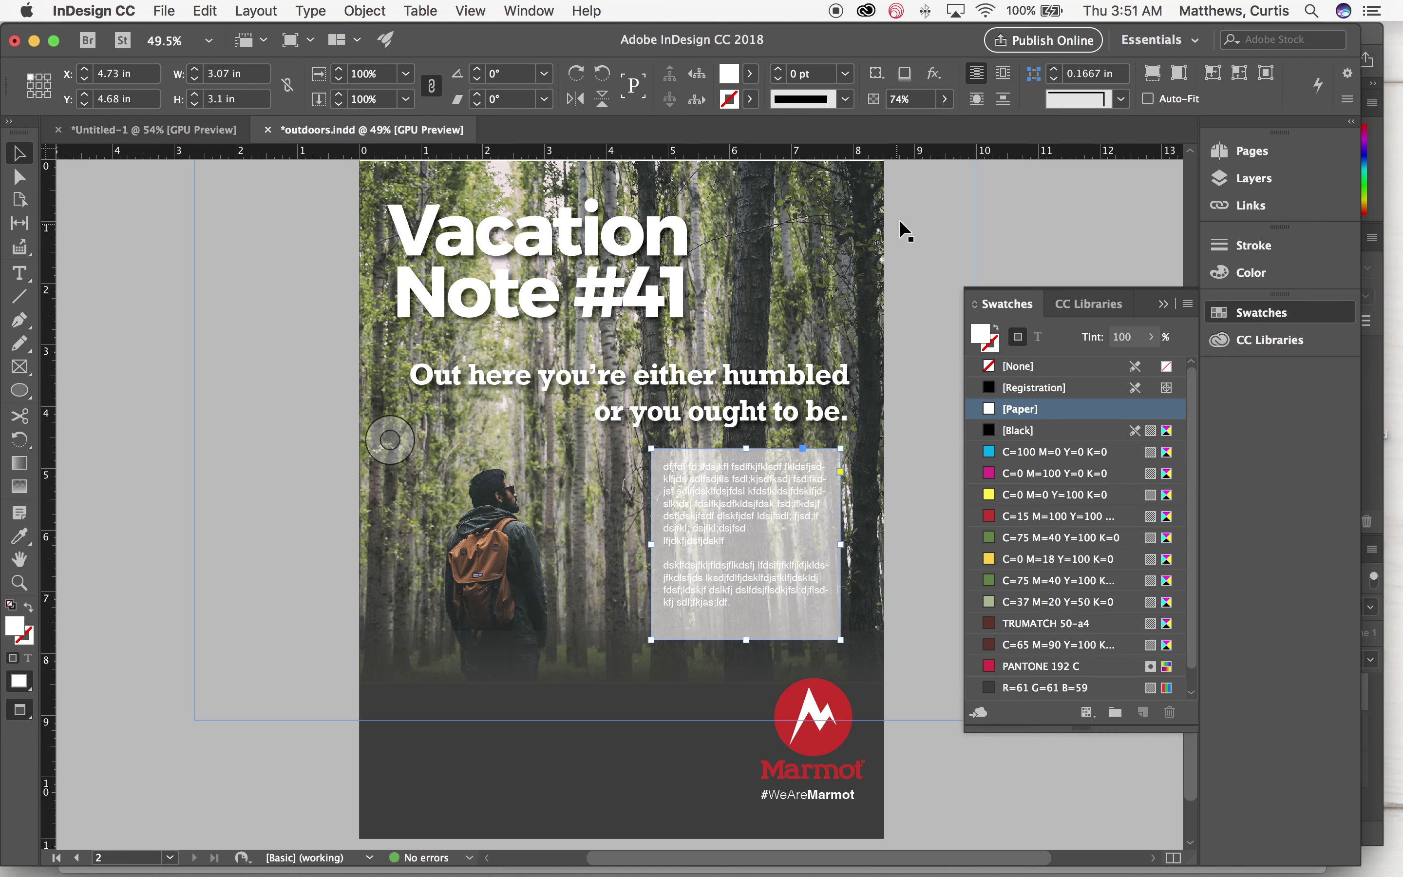
Bring the body copy text frame to the front so it sits above the semi-transparent white rectangle
{"action": "double_click", "coordinate": [728, 505]}
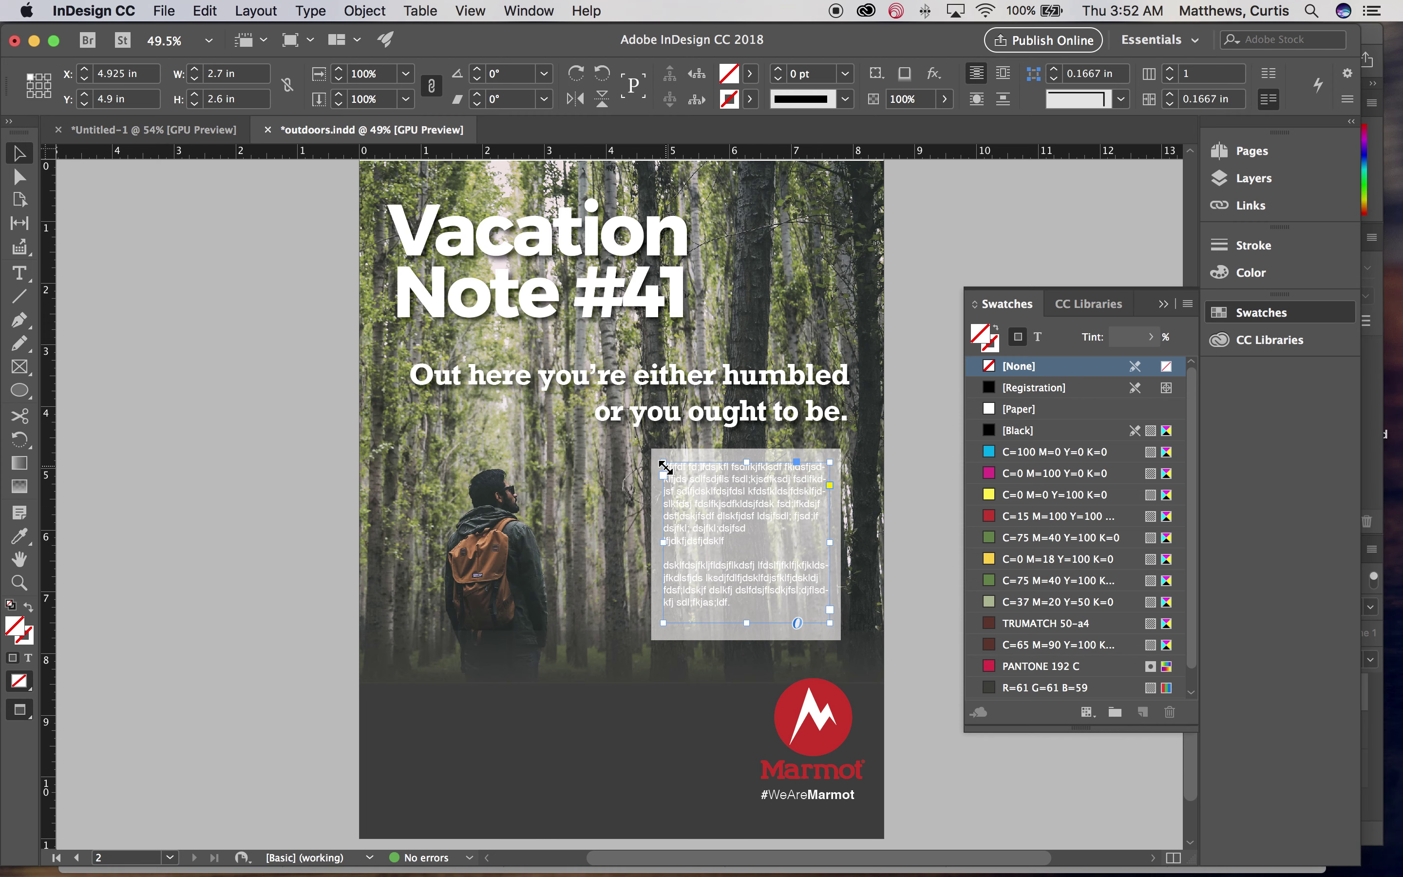
{"action": "left_click", "coordinate": [365, 10]}
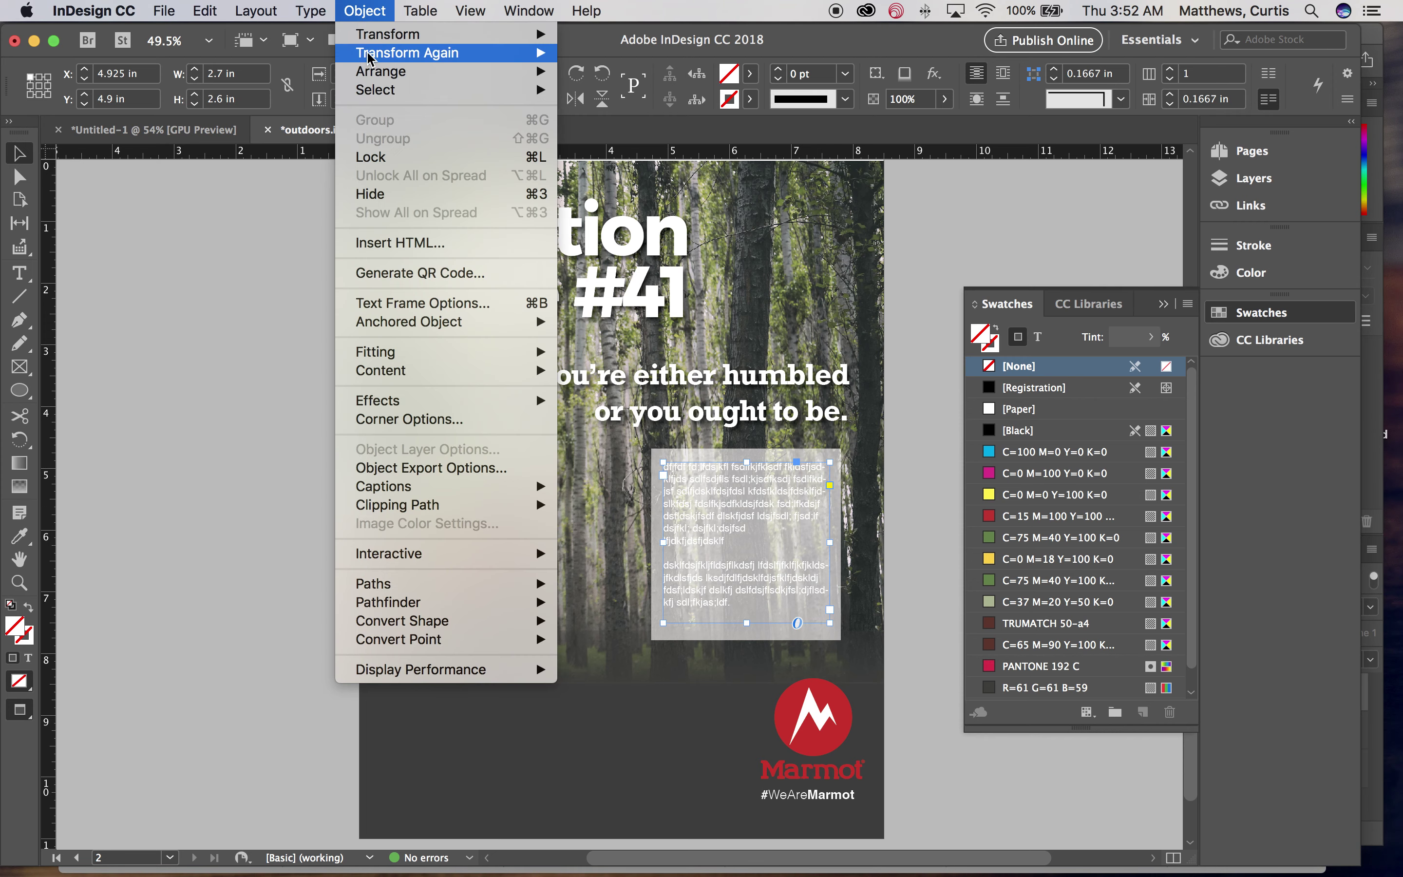
{"action": "mouse_move", "coordinate": [383, 71]}
{"action": "left_click", "coordinate": [616, 69]}
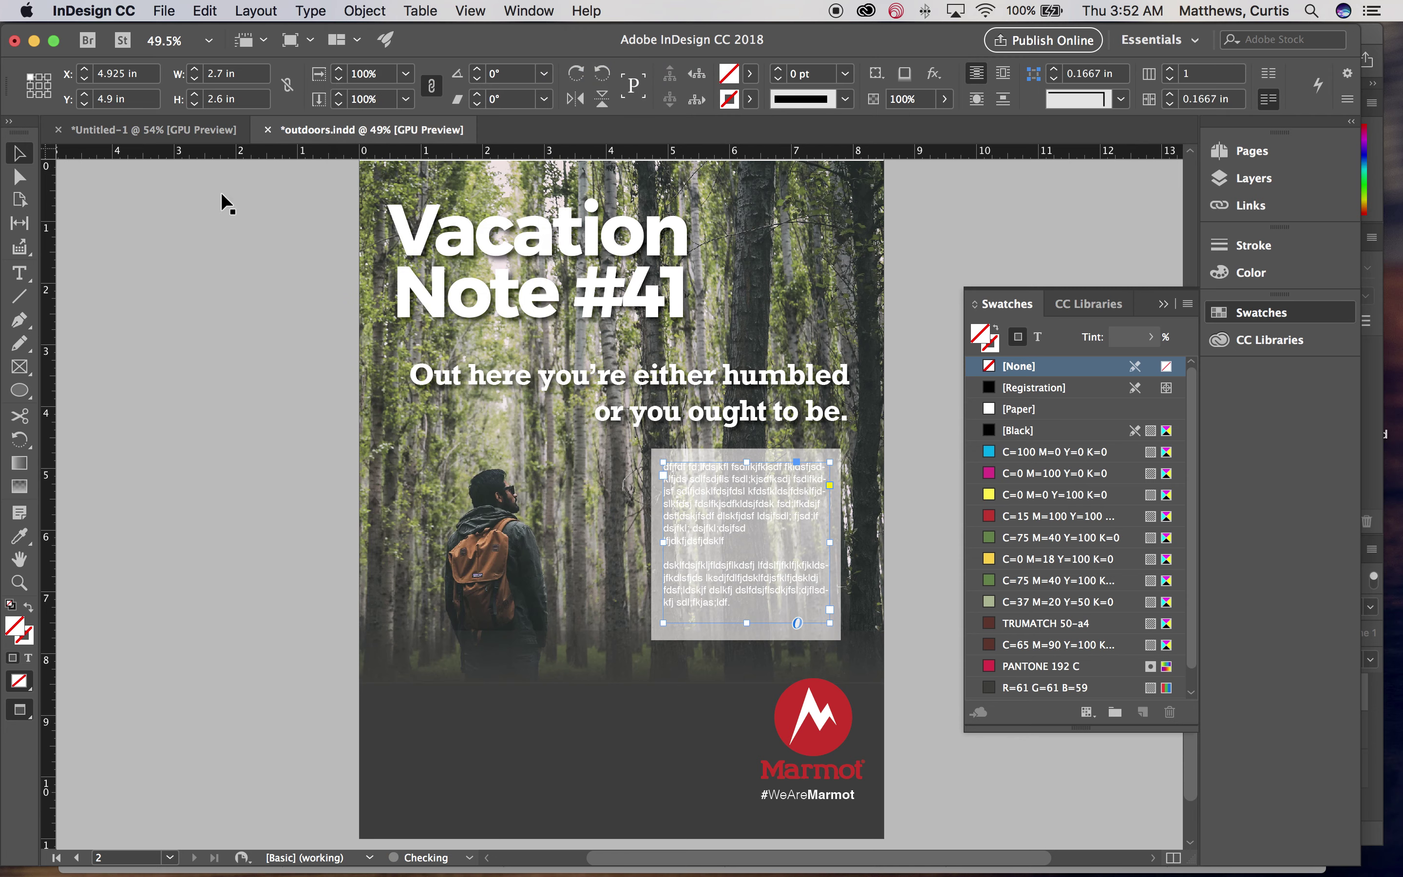
Recolour all of the body copy inside the white box with the [Black] swatch
{"action": "left_click", "coordinate": [19, 273]}
{"action": "left_click", "coordinate": [745, 509]}
{"action": "key", "text": "super+a"}
{"action": "left_click", "coordinate": [1021, 409]}
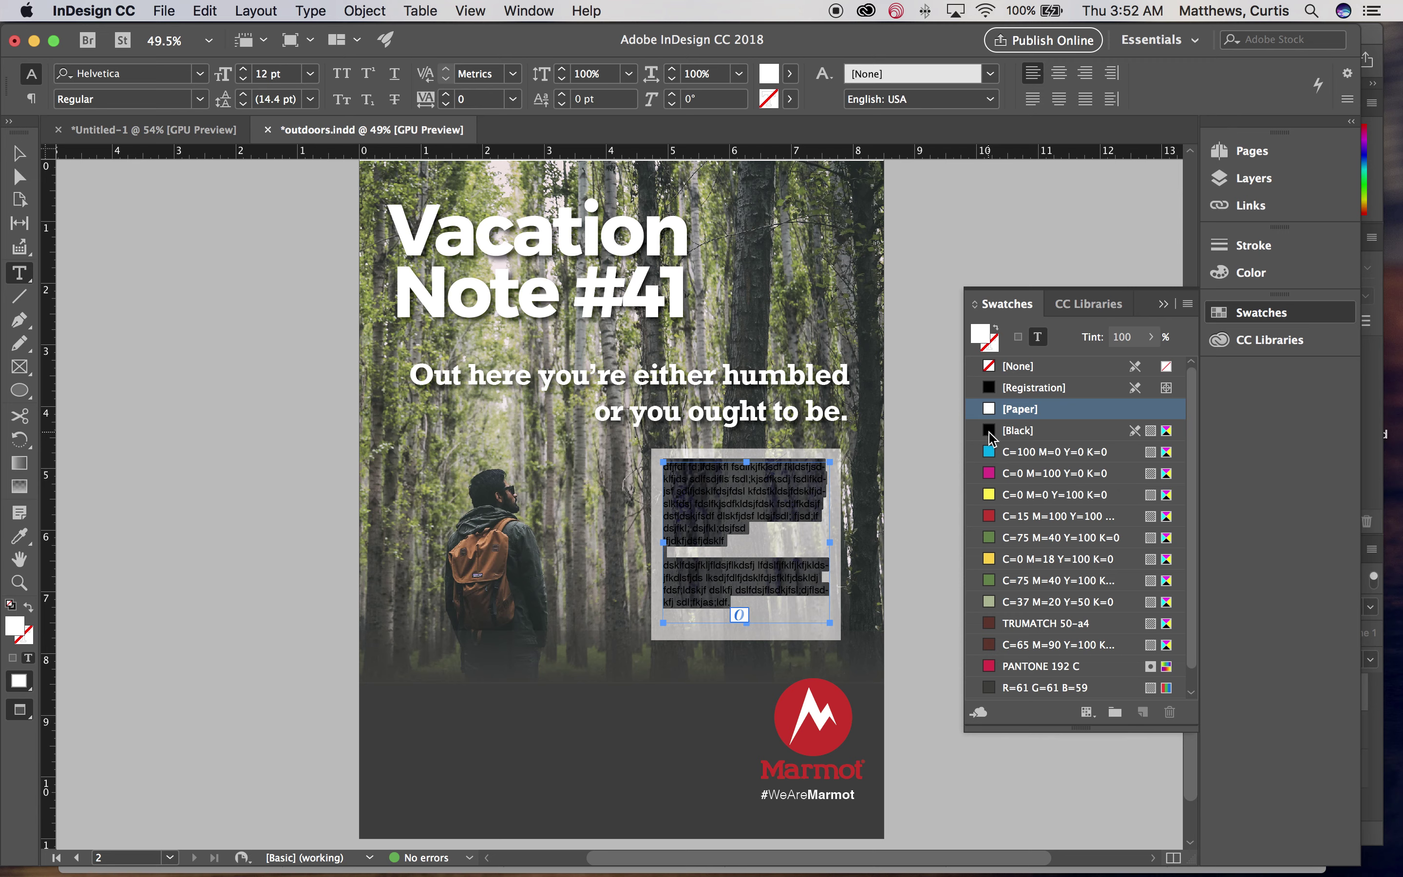
{"action": "left_click", "coordinate": [991, 433]}
{"action": "left_click", "coordinate": [19, 153]}
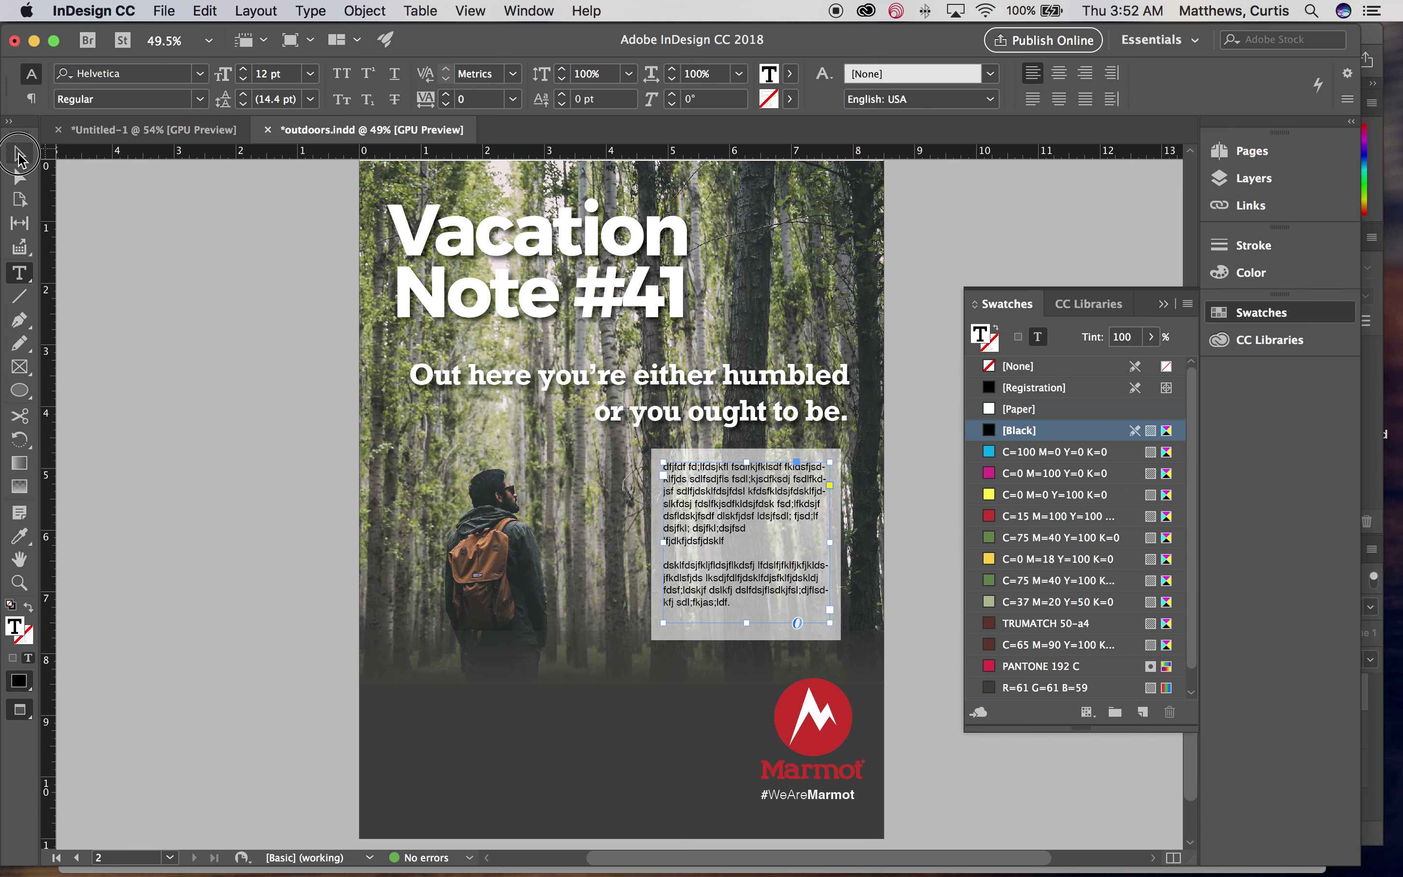
{"action": "left_click", "coordinate": [198, 198]}
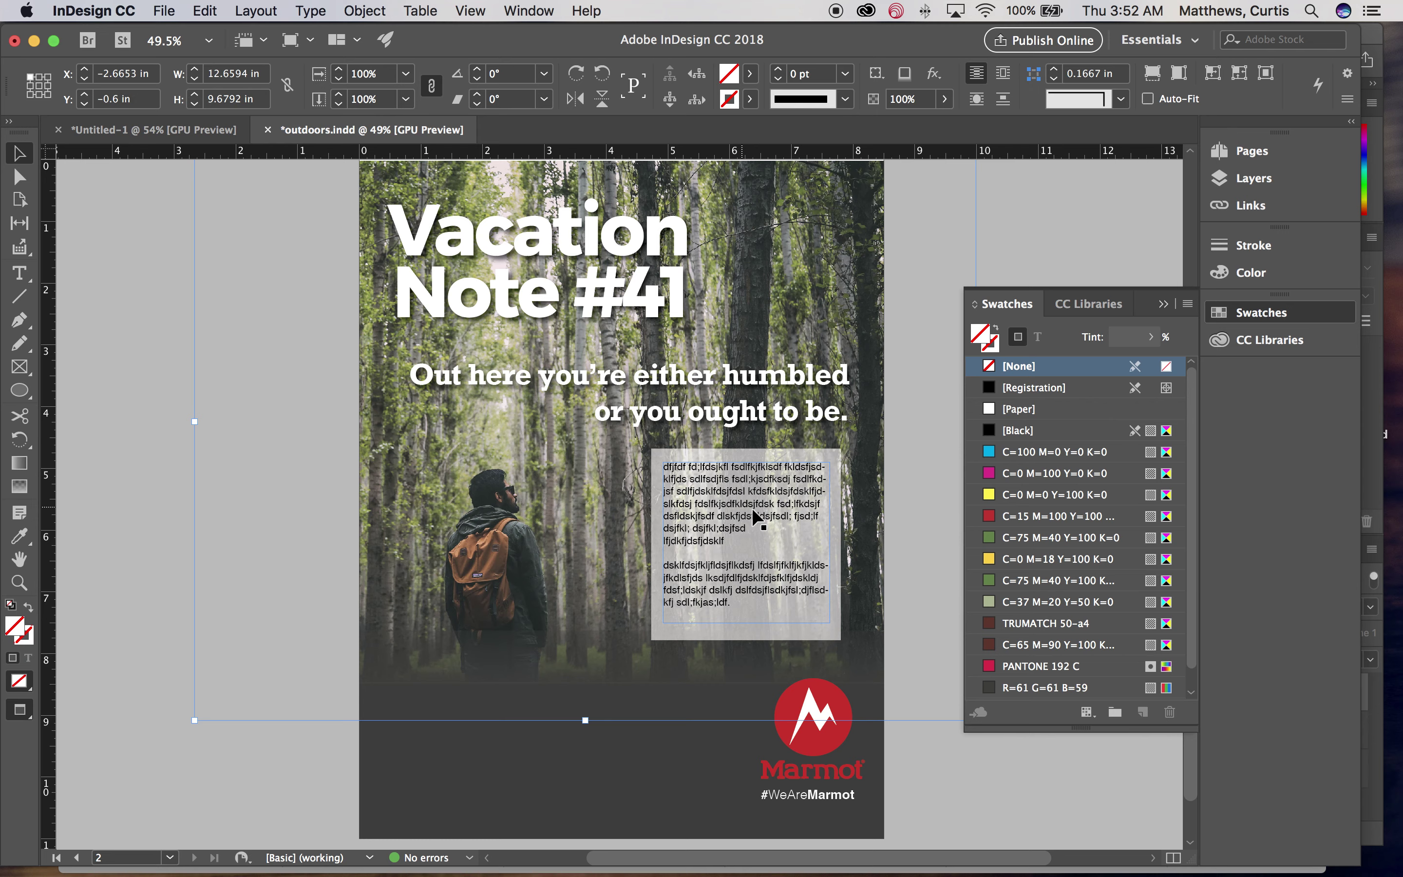
Try the white rectangle at 100% opacity in its transparency effects, and set its opacity to 75%
{"action": "left_click", "coordinate": [655, 491]}
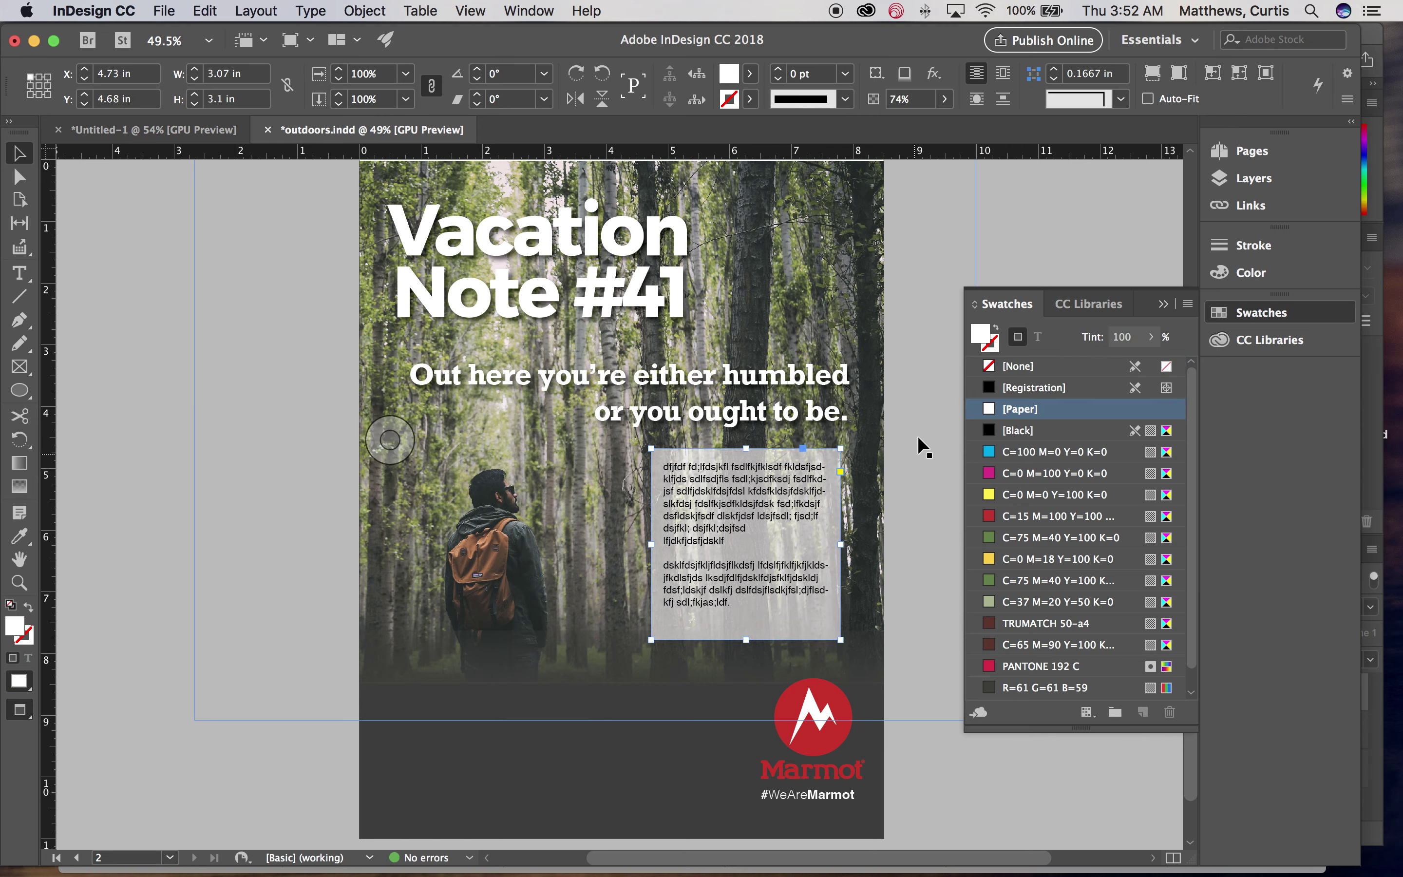
{"action": "left_click", "coordinate": [365, 12]}
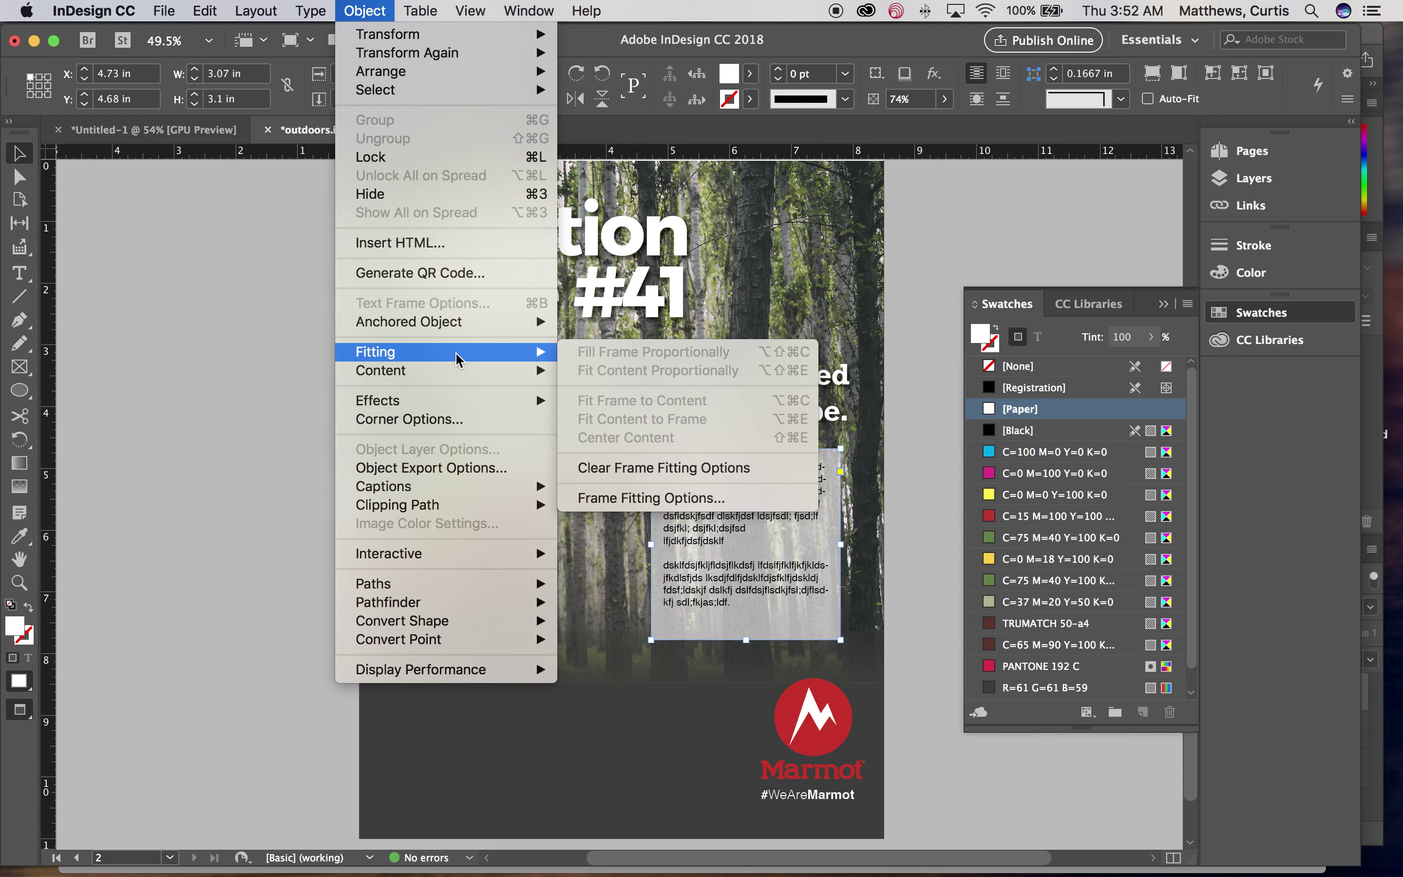
{"action": "mouse_move", "coordinate": [429, 401]}
{"action": "left_click", "coordinate": [626, 401]}
{"action": "left_click", "coordinate": [1149, 287]}
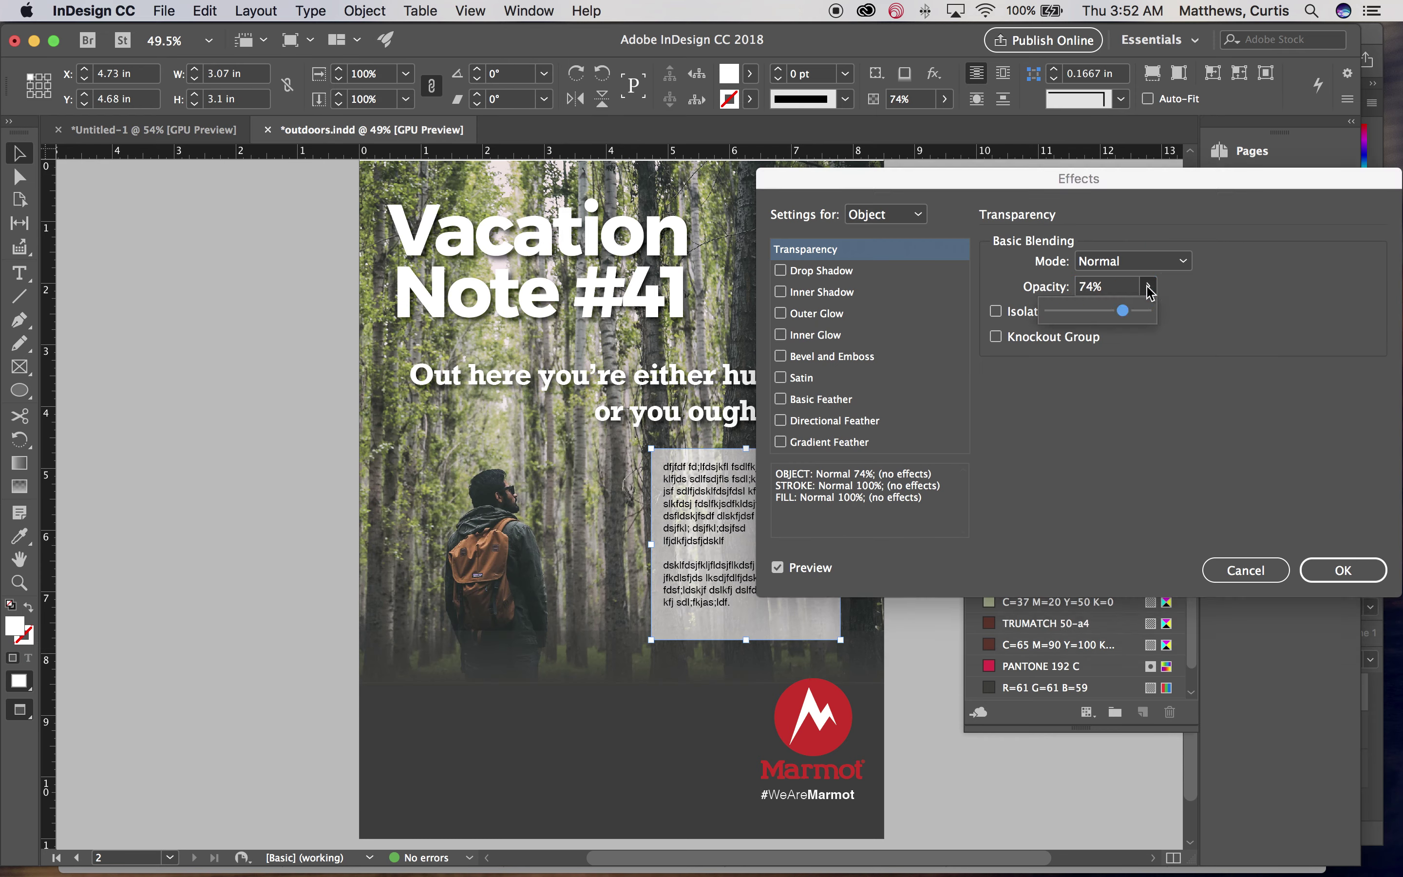
{"action": "left_click_drag", "start_coordinate": [1124, 311], "coordinate": [1156, 311]}
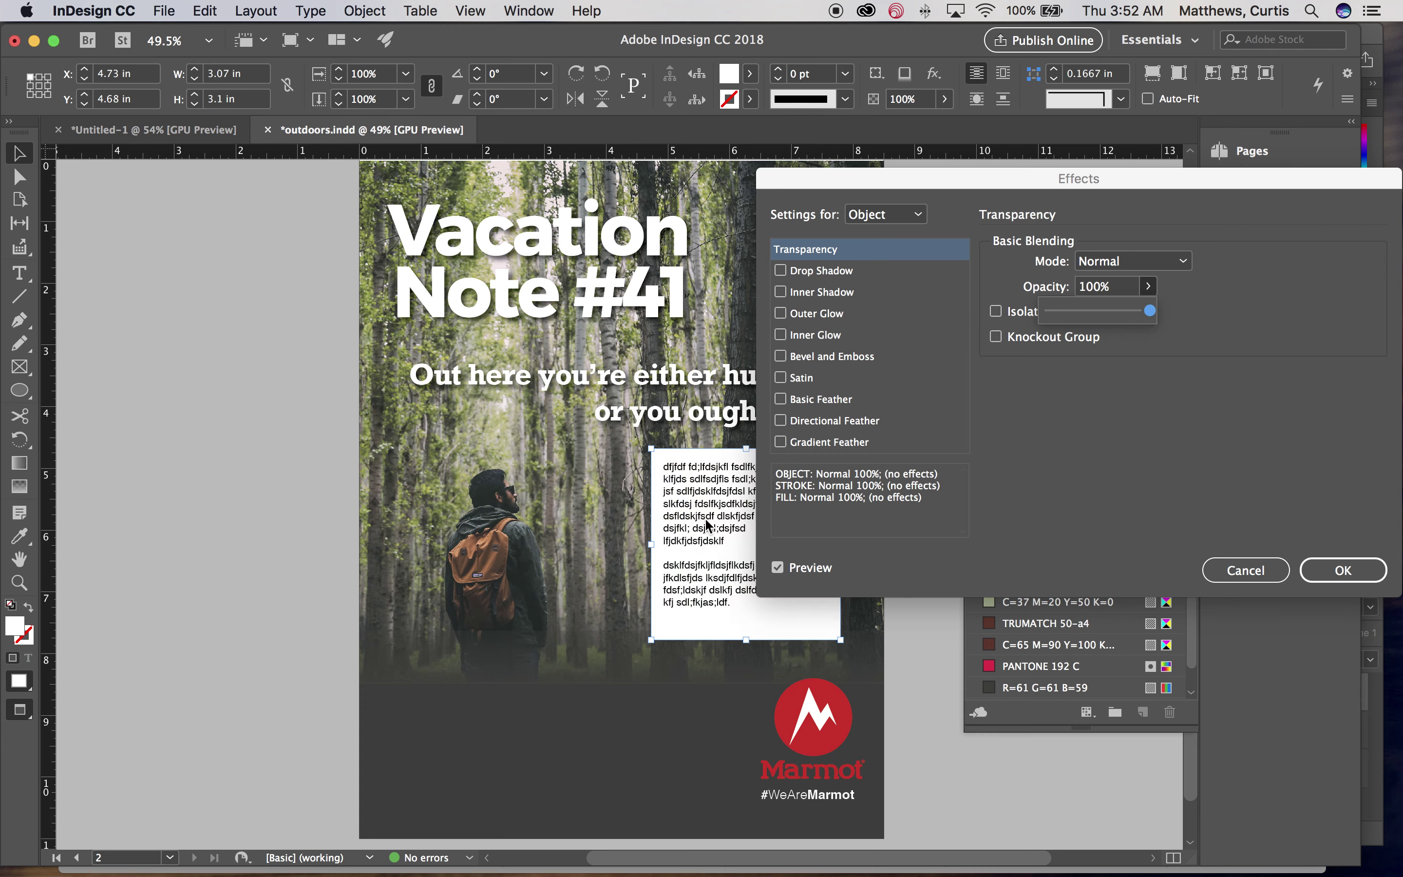
{"action": "left_click_drag", "start_coordinate": [1150, 311], "coordinate": [1123, 312]}
{"action": "left_click", "coordinate": [1308, 566]}
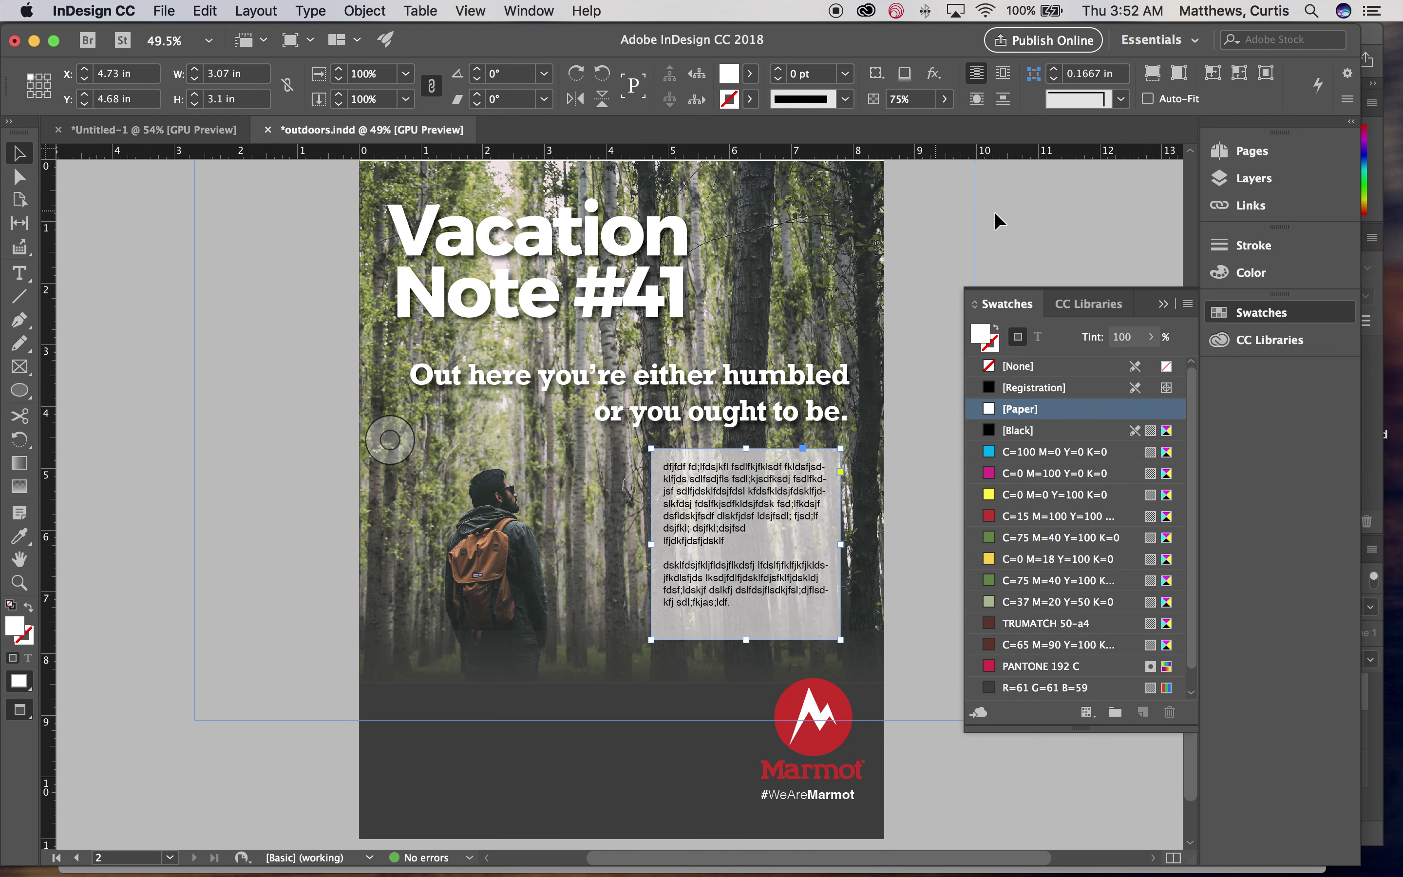
{"action": "left_click", "coordinate": [1026, 212]}
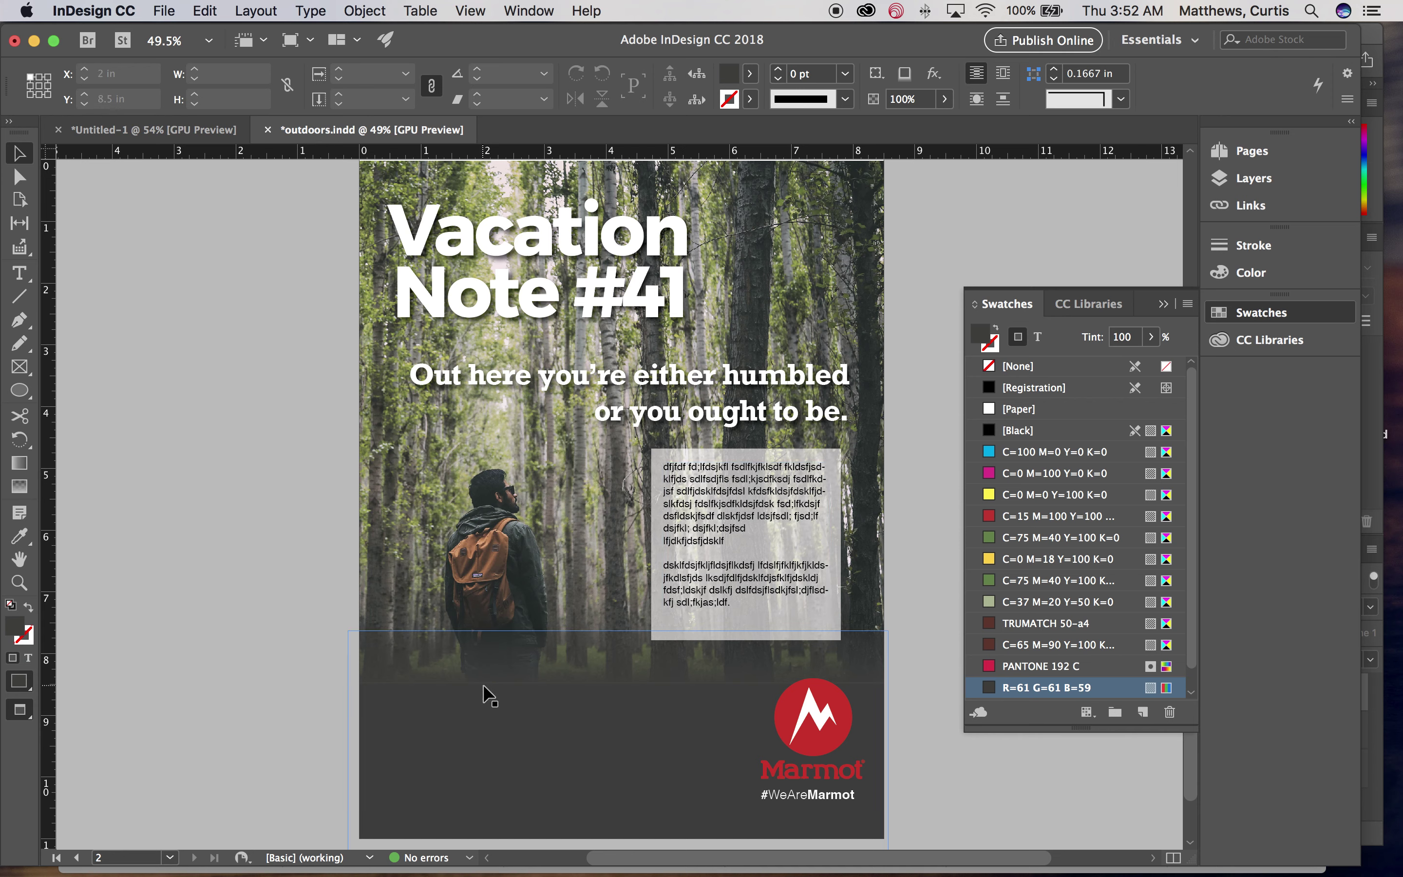
Apply a Basic Feather effect to the white rectangle, trying a 0.1875 in feather width and reducing it to 0.0625 in
{"action": "left_click", "coordinate": [655, 455]}
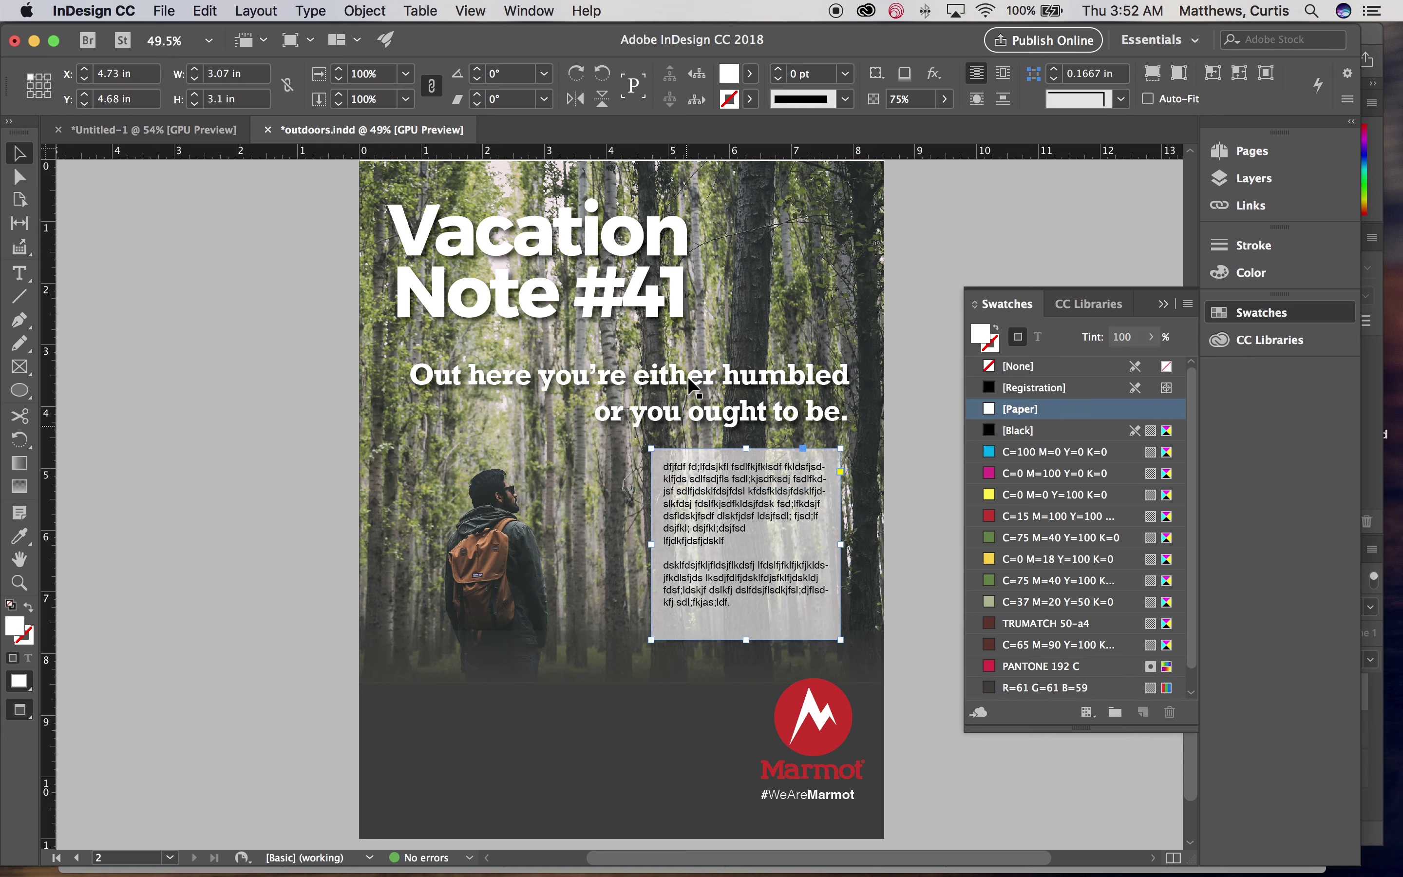
{"action": "left_click", "coordinate": [365, 11]}
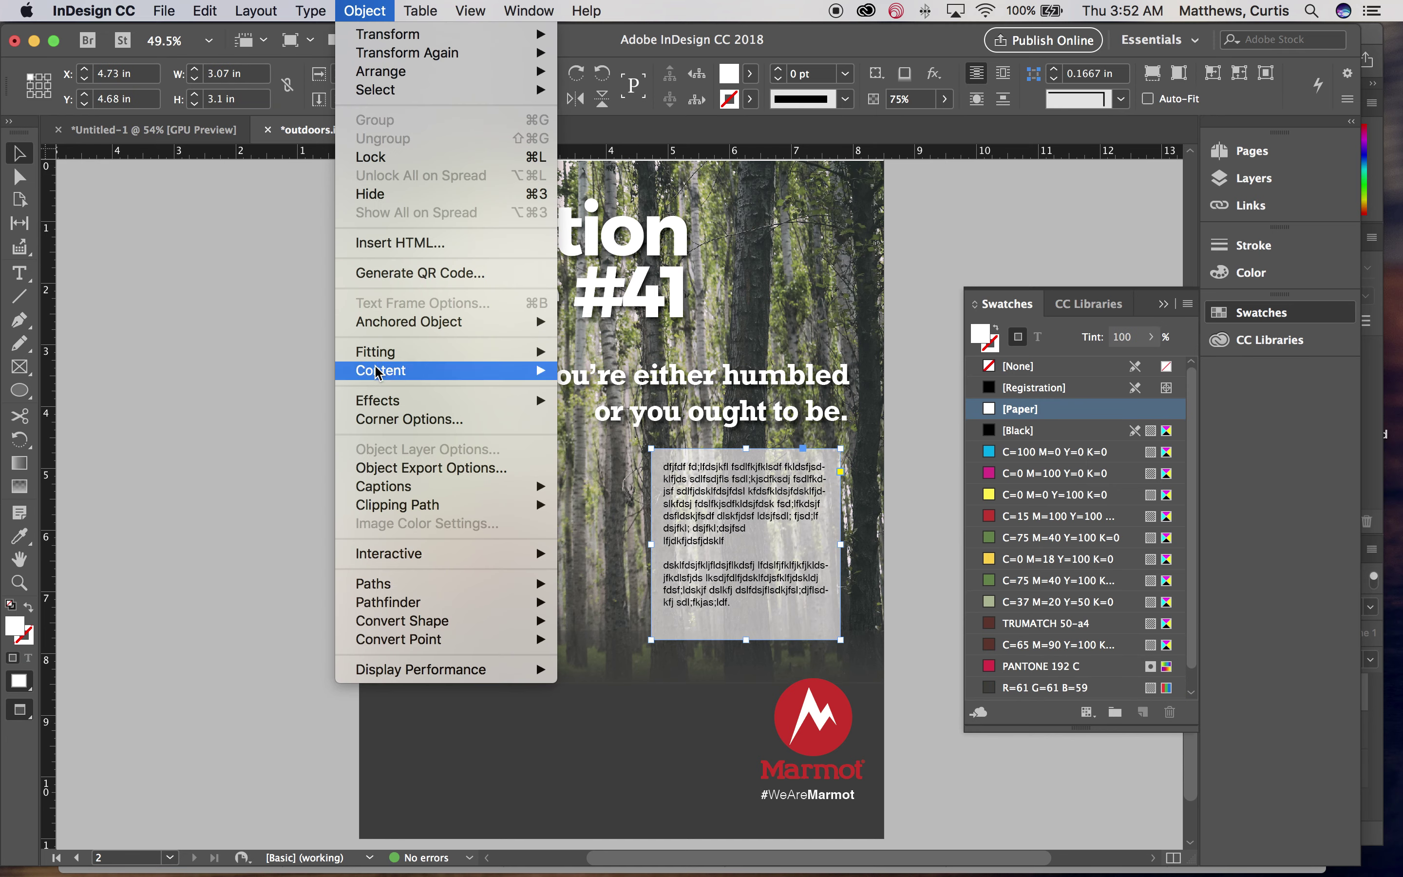
{"action": "mouse_move", "coordinate": [383, 409]}
{"action": "left_click", "coordinate": [625, 541]}
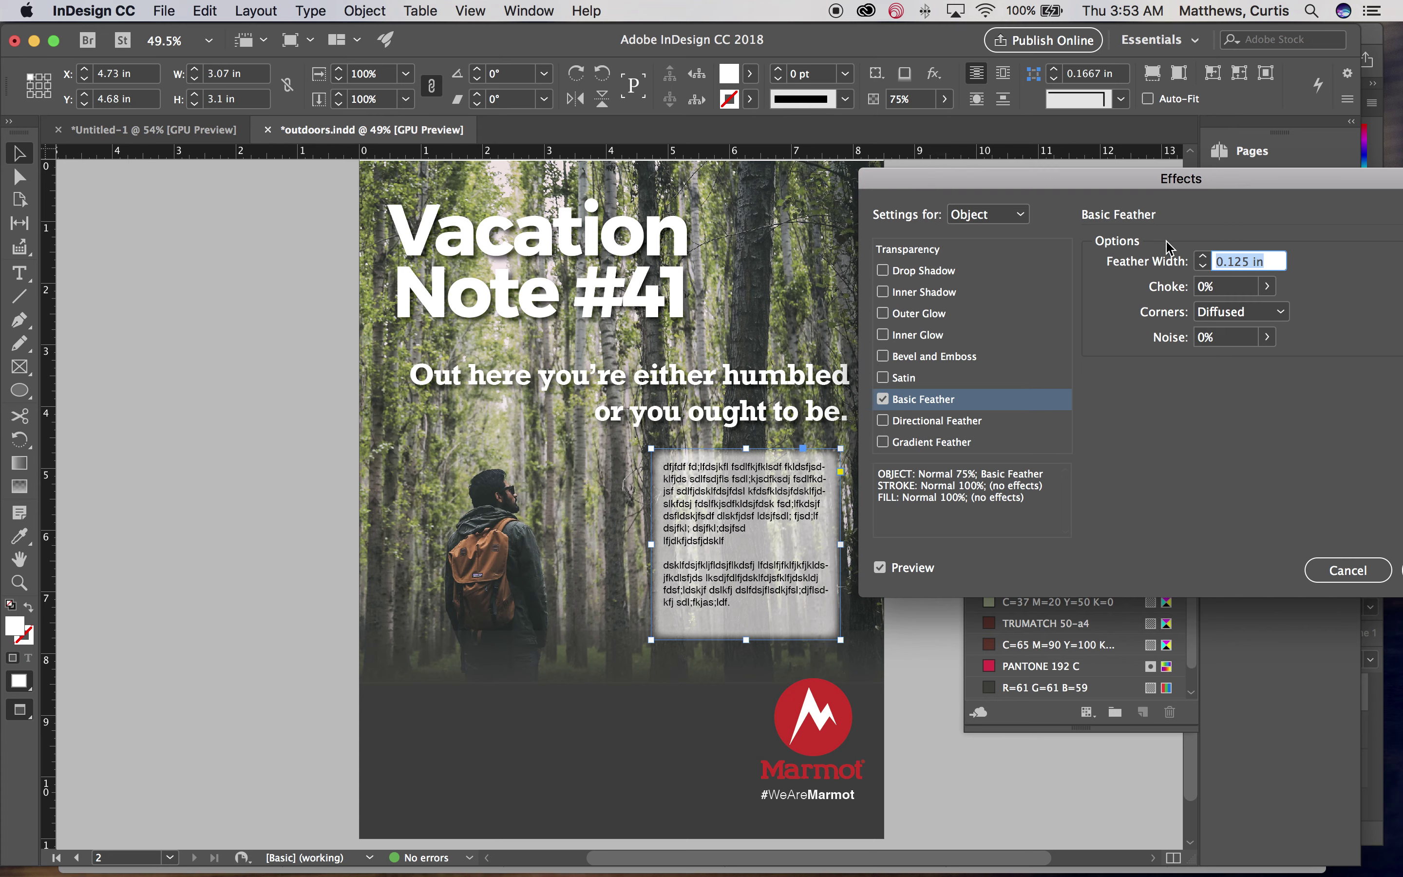
{"action": "left_click", "coordinate": [1205, 259]}
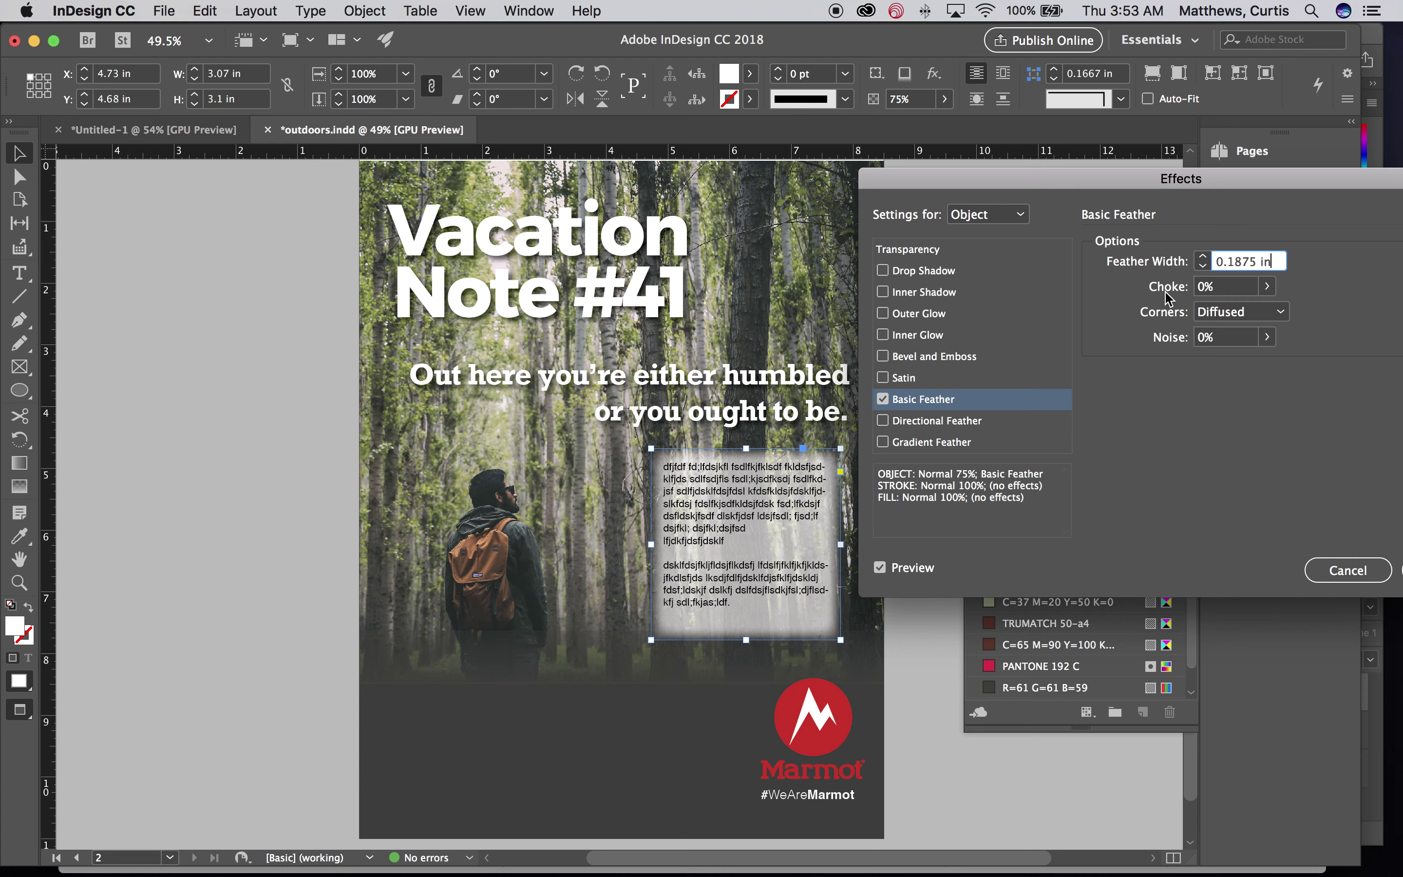
{"action": "left_click", "coordinate": [1204, 266]}
{"action": "left_click", "coordinate": [1204, 266]}
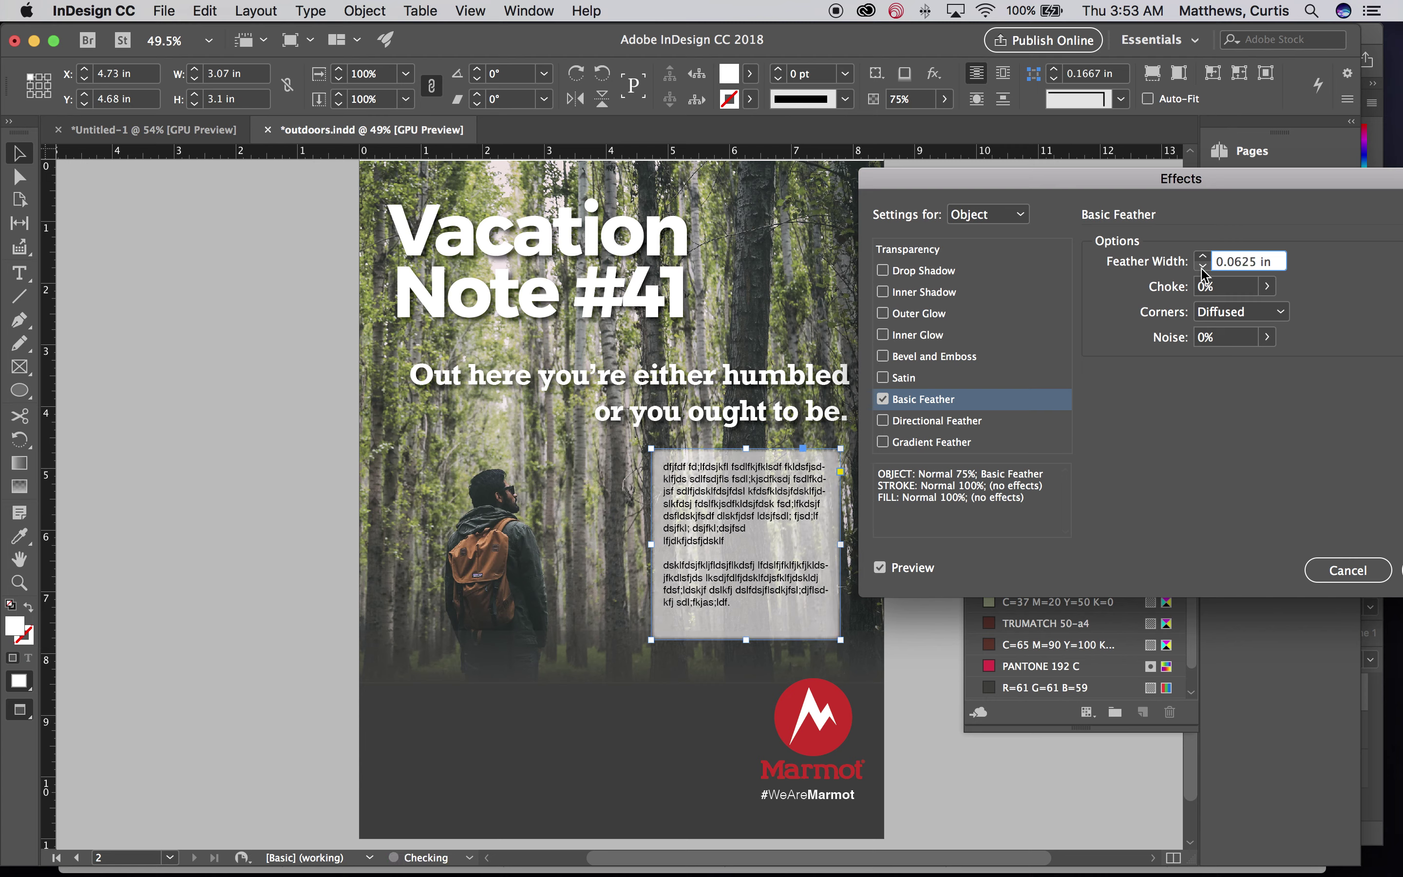